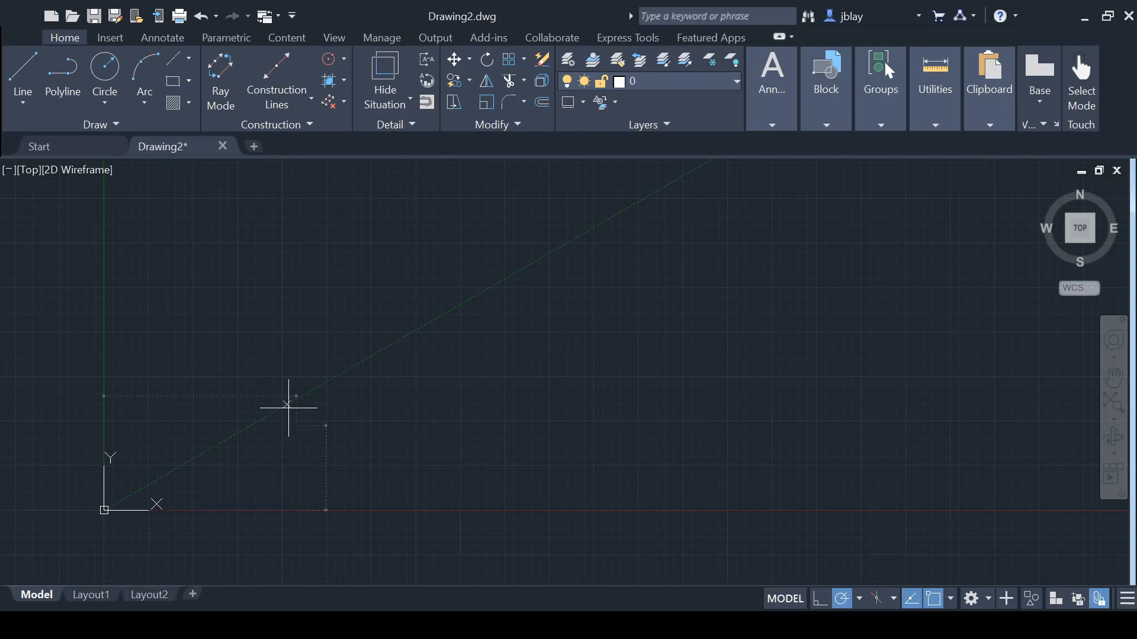
text(5)
key(Tab)
key(Return)
key(ctrl+z)
Step: Draw a square from the origin 0,0 to the opposite corner 5,5
key(Return)
text(0,0)
key(Return)
text(5,5)
key(Return)
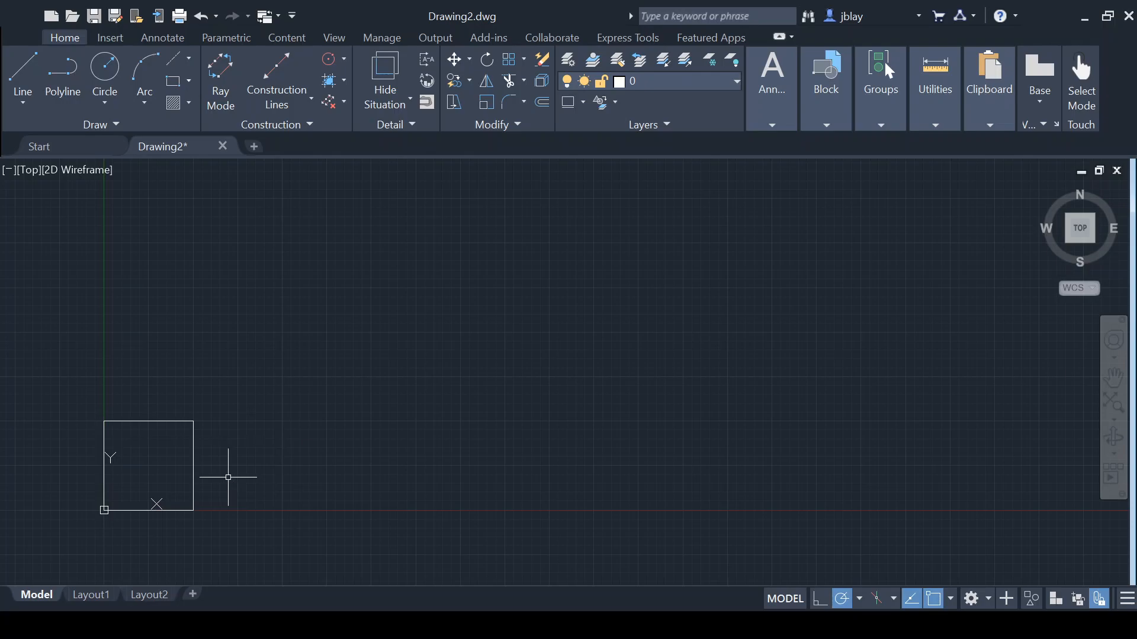
Step: Extrude the square upward into a solid cube
key(Return)
click(194, 449)
shift+middle_click(296, 340)
shift+middle_drag(236, 449, 300, 373)
middle_drag(375, 347, 603, 210)
shift+middle_drag(663, 438, 1010, 463)
click(1067, 219)
shift+middle_drag(661, 418, 480, 406)
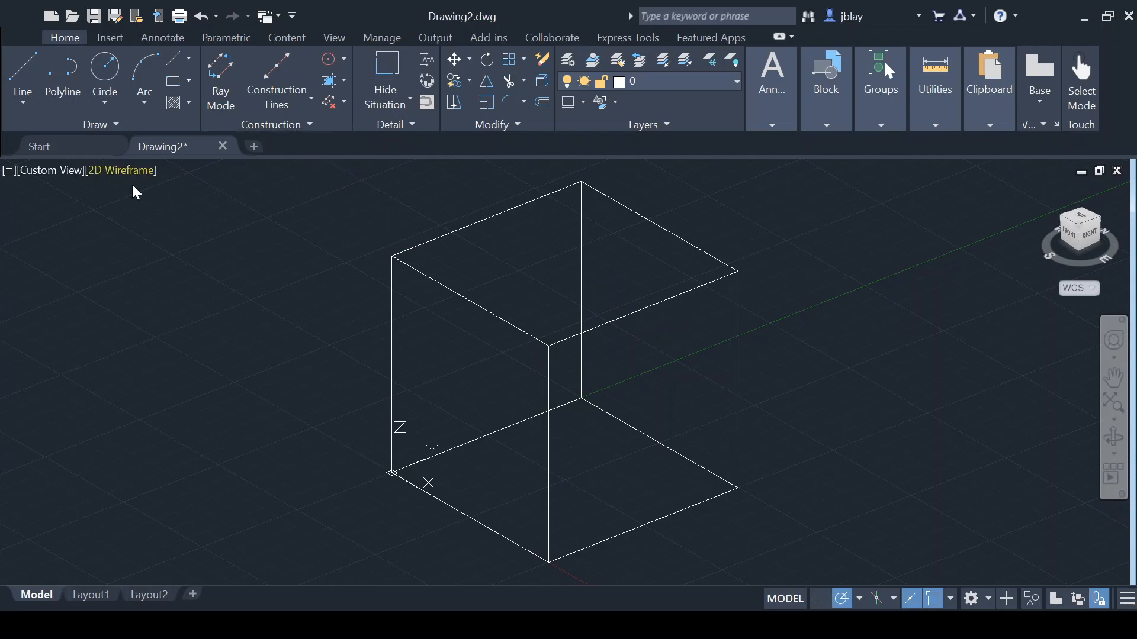
Step: Set the visual style to Conceptual and switch to the 3D modeling workspace
click(184, 231)
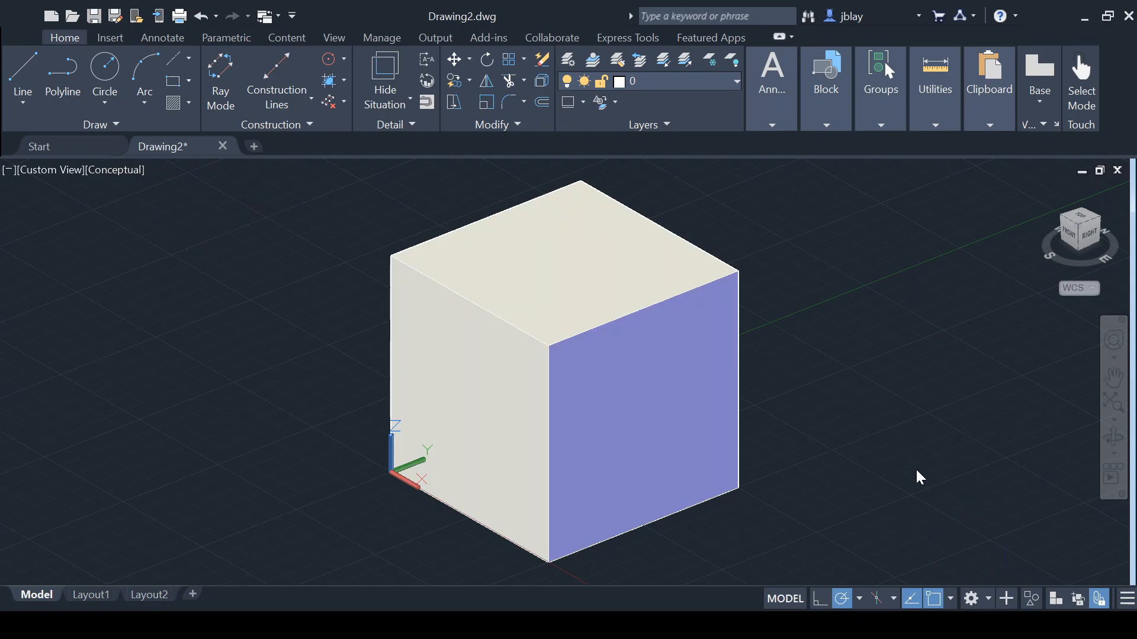
key(ctrl+0)
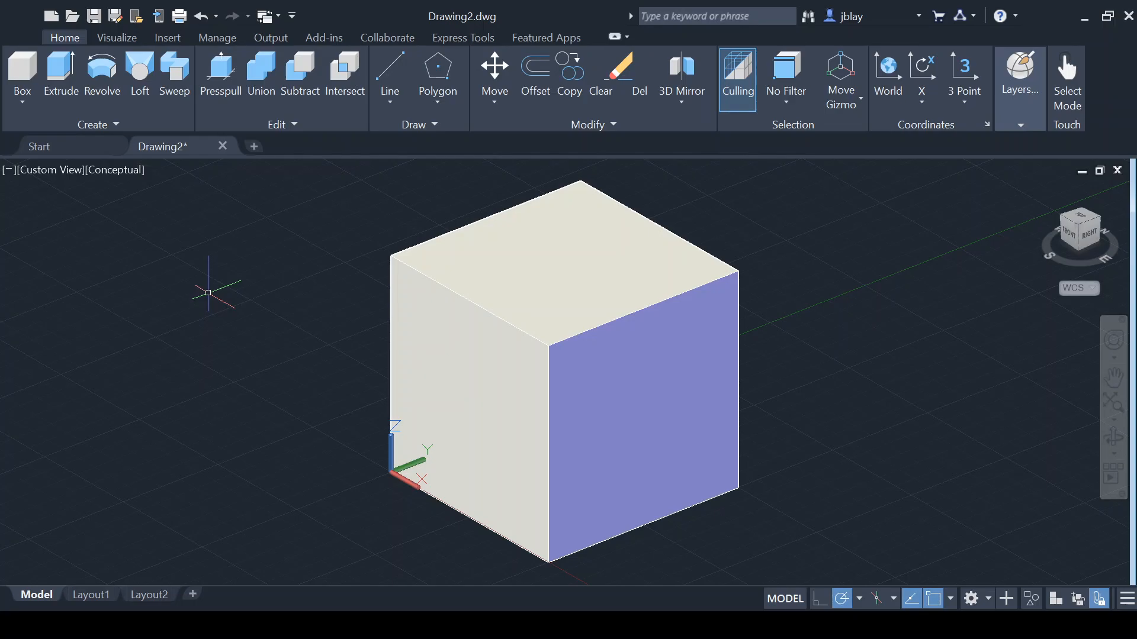
Step: Draw a small circle on the front face of the cube
key(Return)
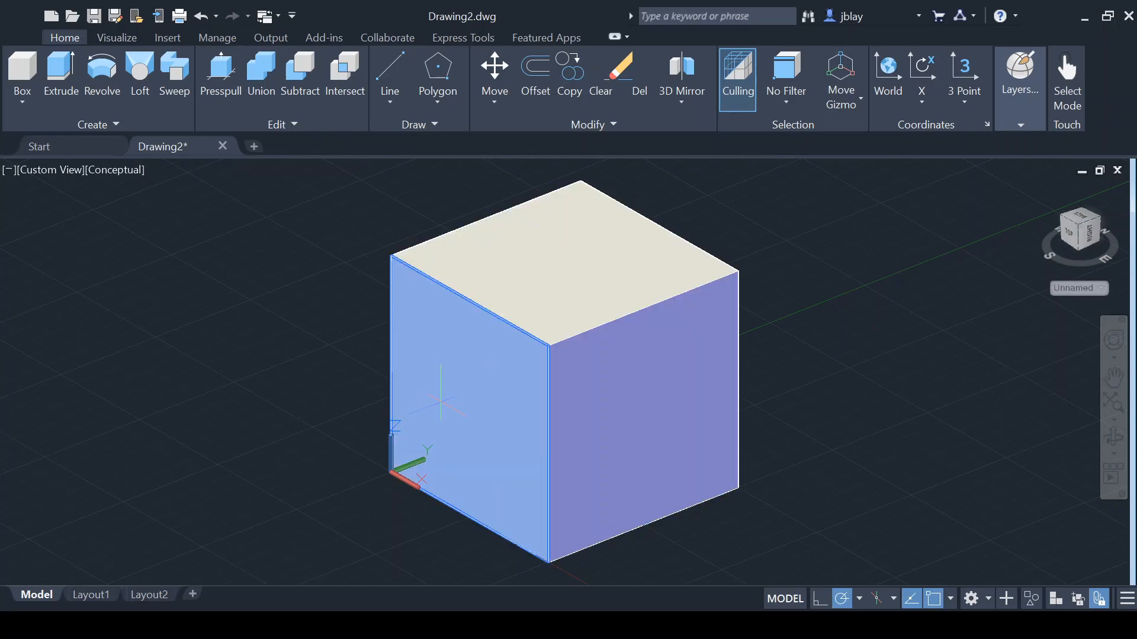
click(450, 404)
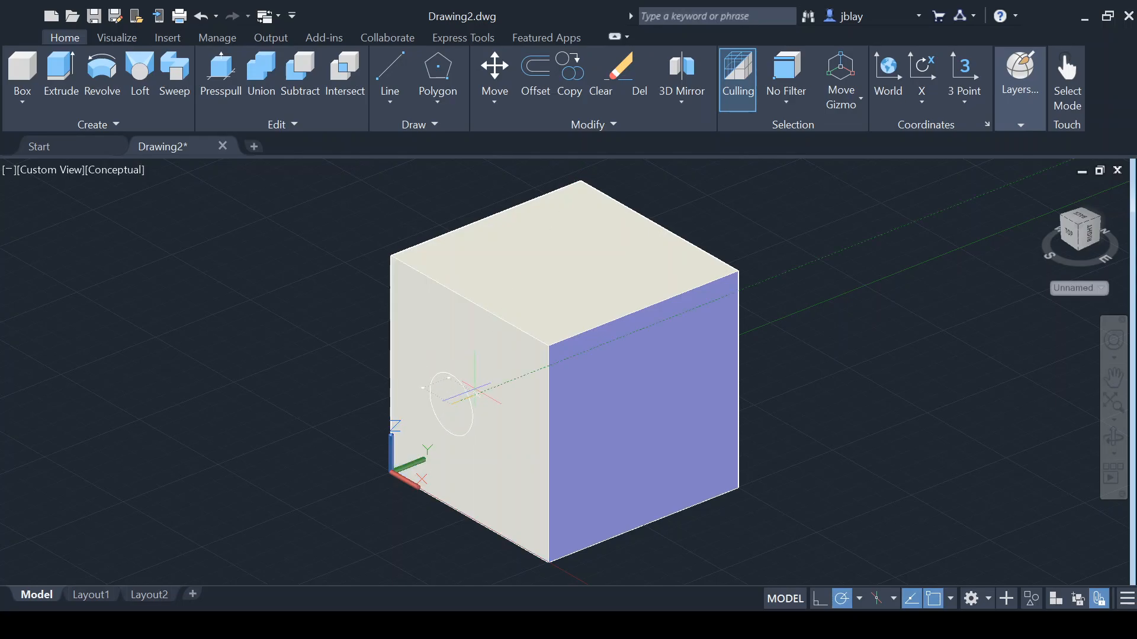
click(481, 391)
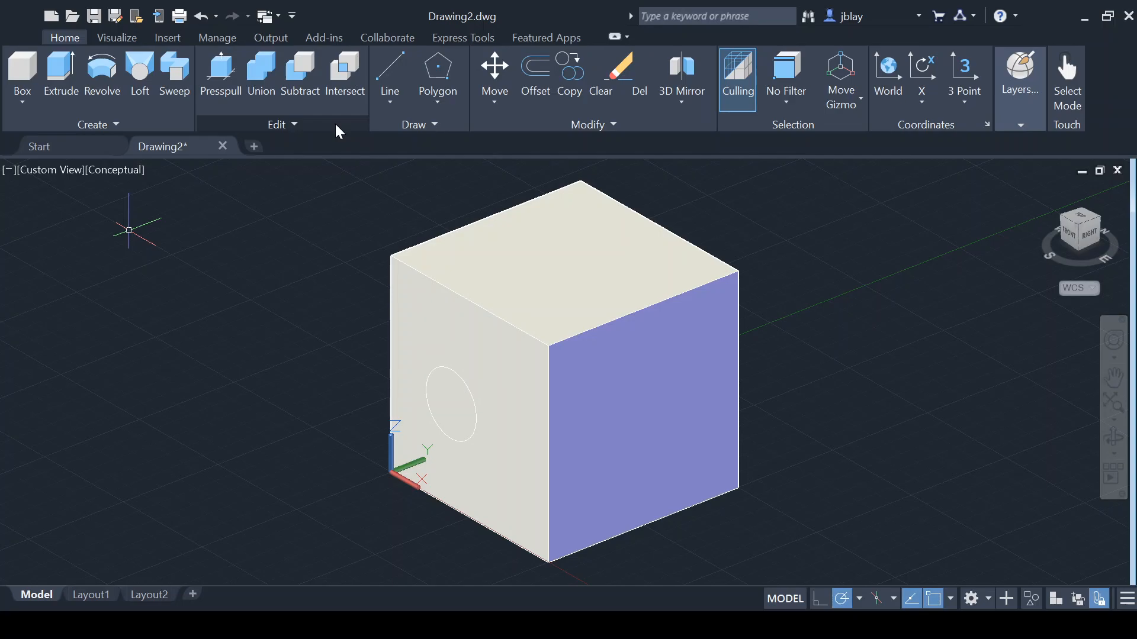
Step: Presspull the front-face circle back through the cube to cut a round hole
click(236, 75)
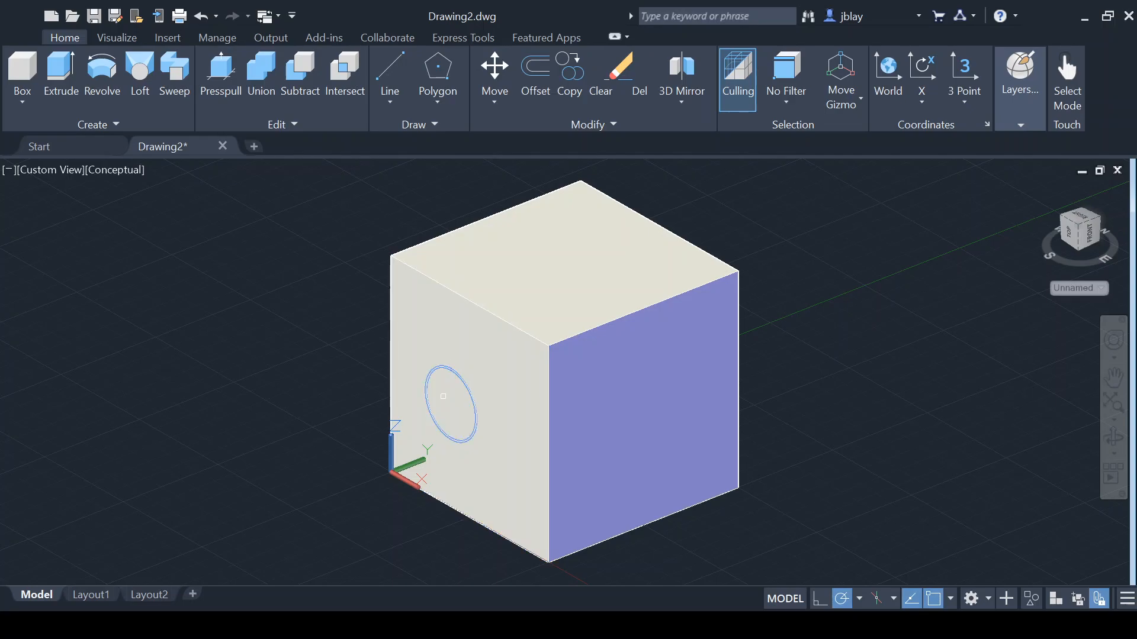
click(443, 396)
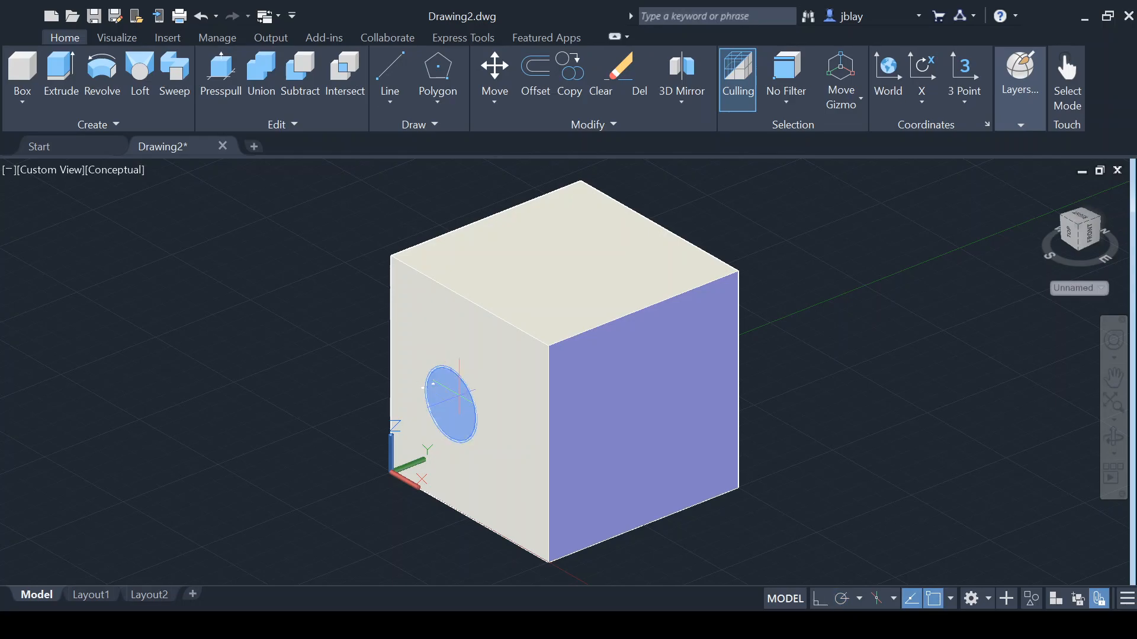
click(816, 287)
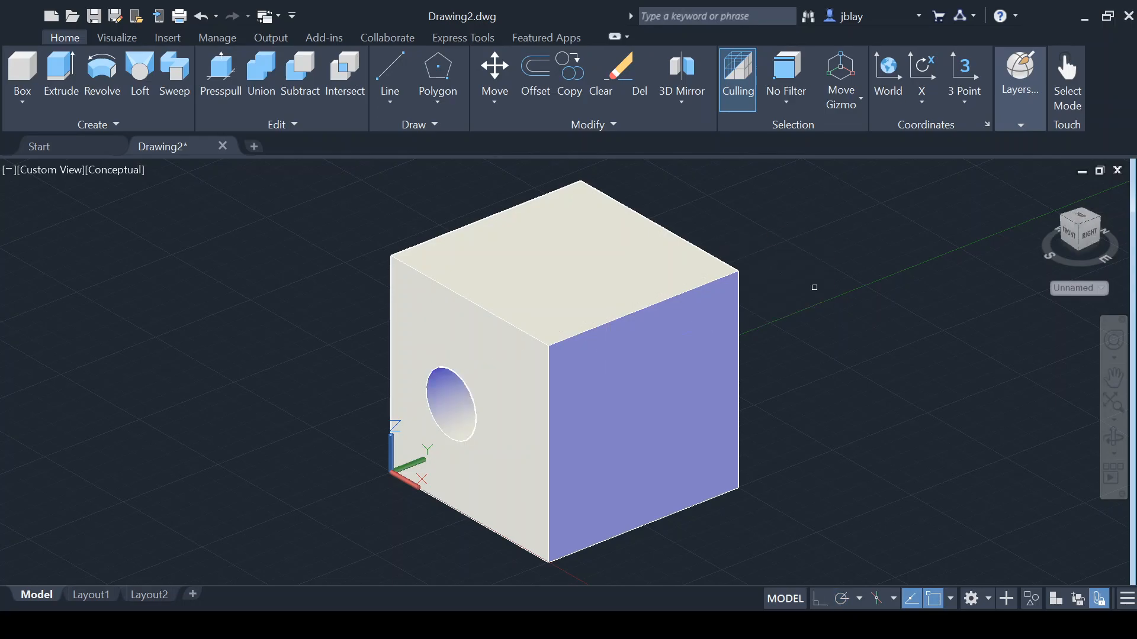
Step: Draw a triangle on the front face from the top edge's midpoint to the right edge's midpoint and the upper-right corner
shift+middle_drag(834, 337, 924, 328)
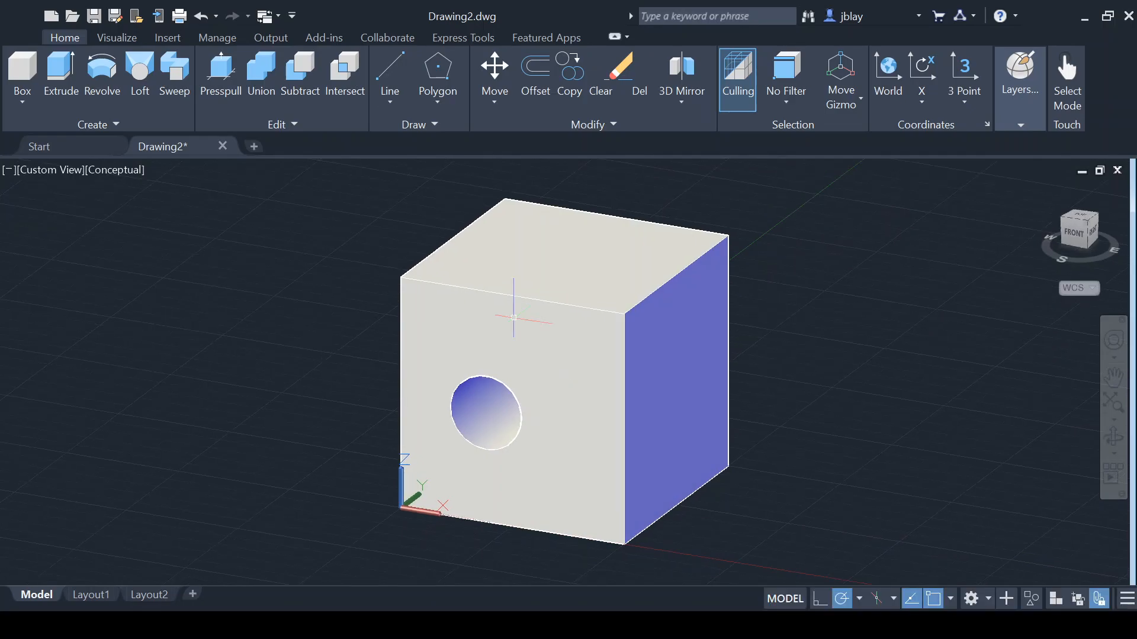
key(c)
key(Return)
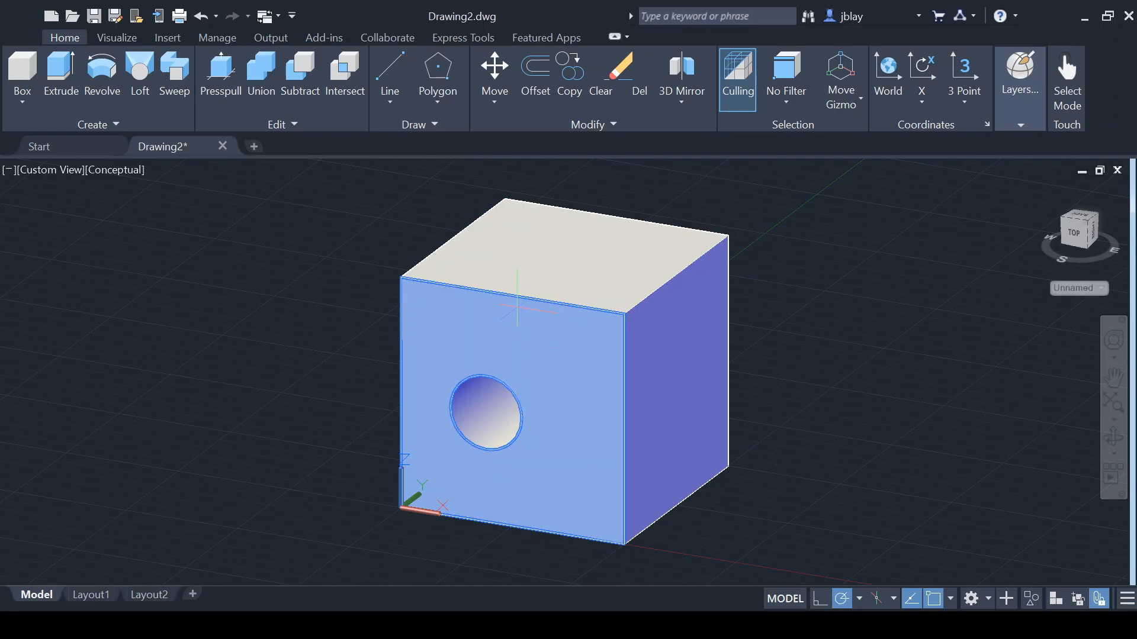
click(513, 296)
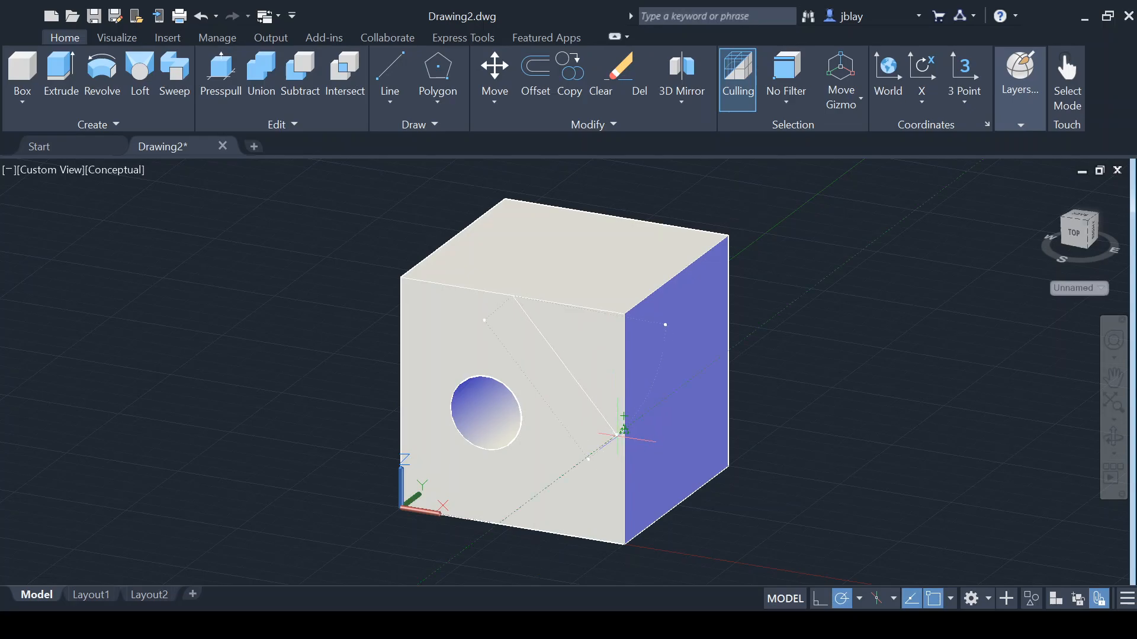
click(623, 430)
click(625, 314)
key(Escape)
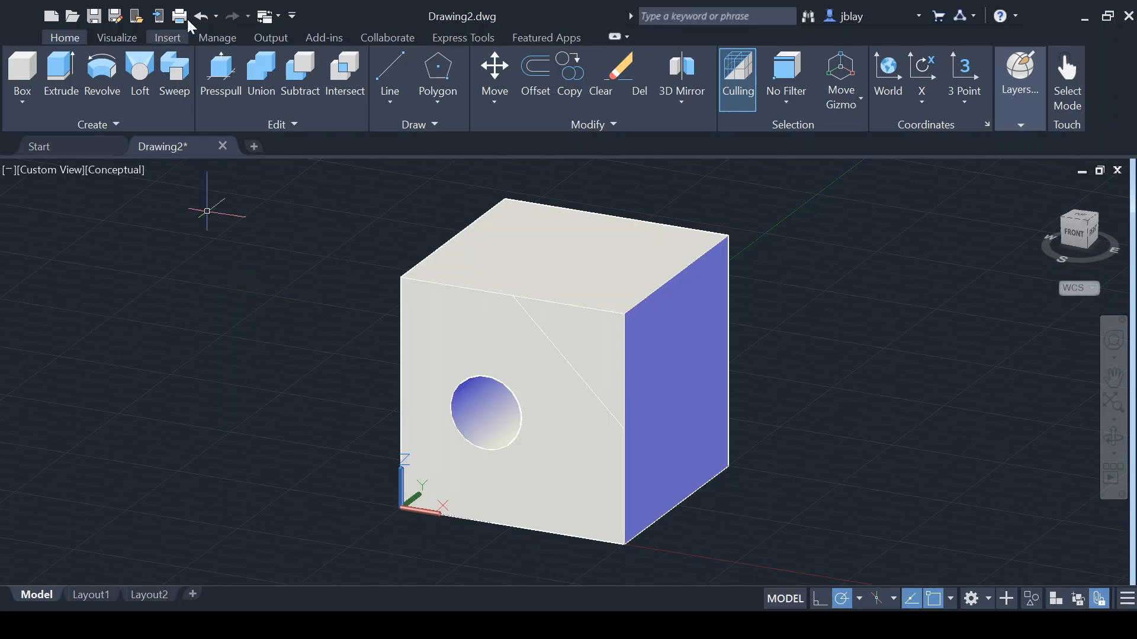
Step: Try to presspull the front-face triangle backward beyond the rear of the cube, and undo it
click(532, 371)
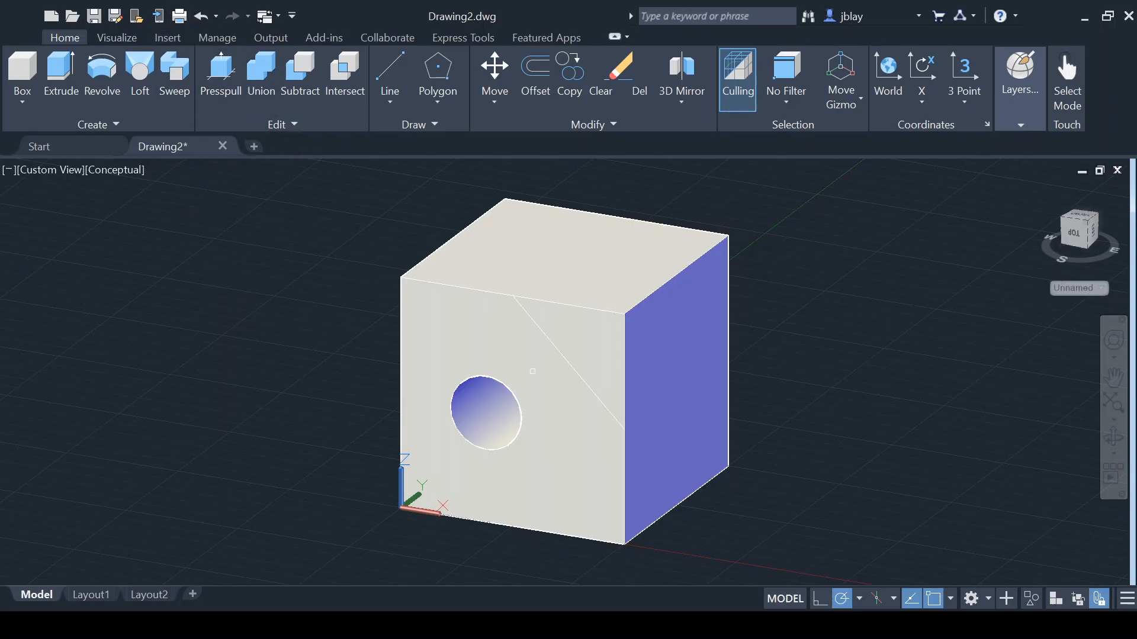
click(599, 343)
key(F10)
click(784, 208)
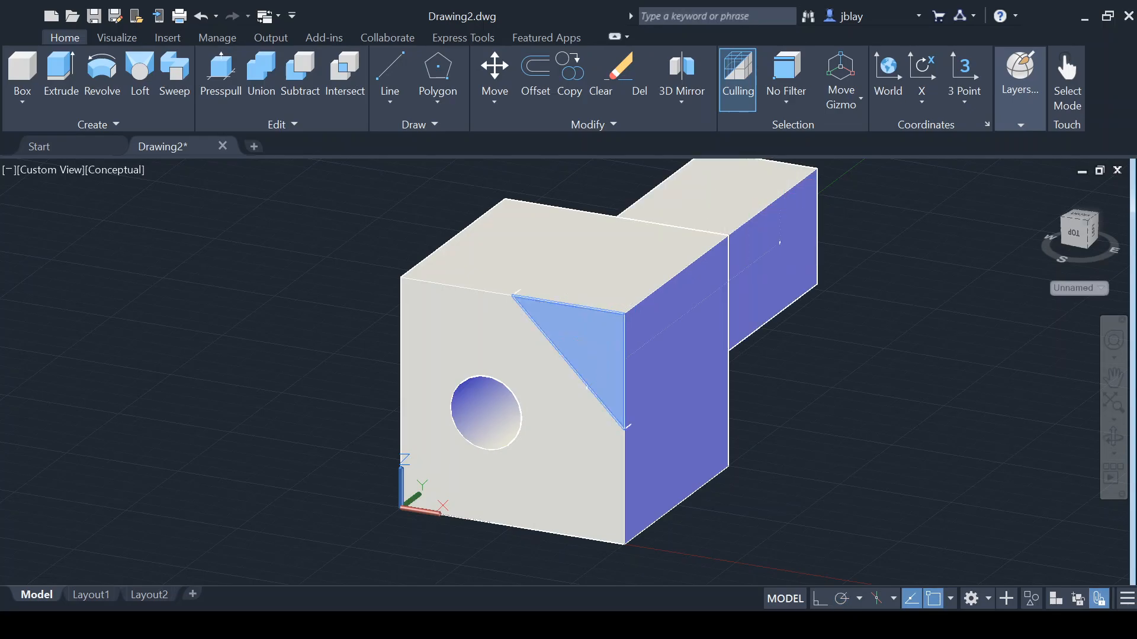
key(ctrl+z)
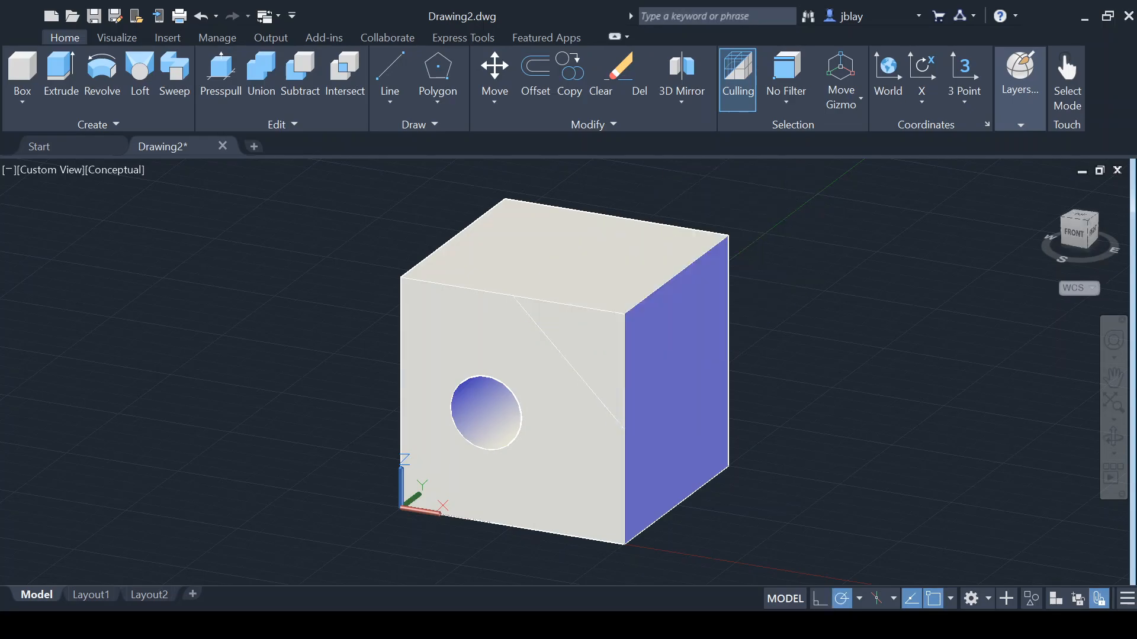
Step: Presspull the front-face triangle partway into the cube to cut a notch in its upper-right corner
click(212, 75)
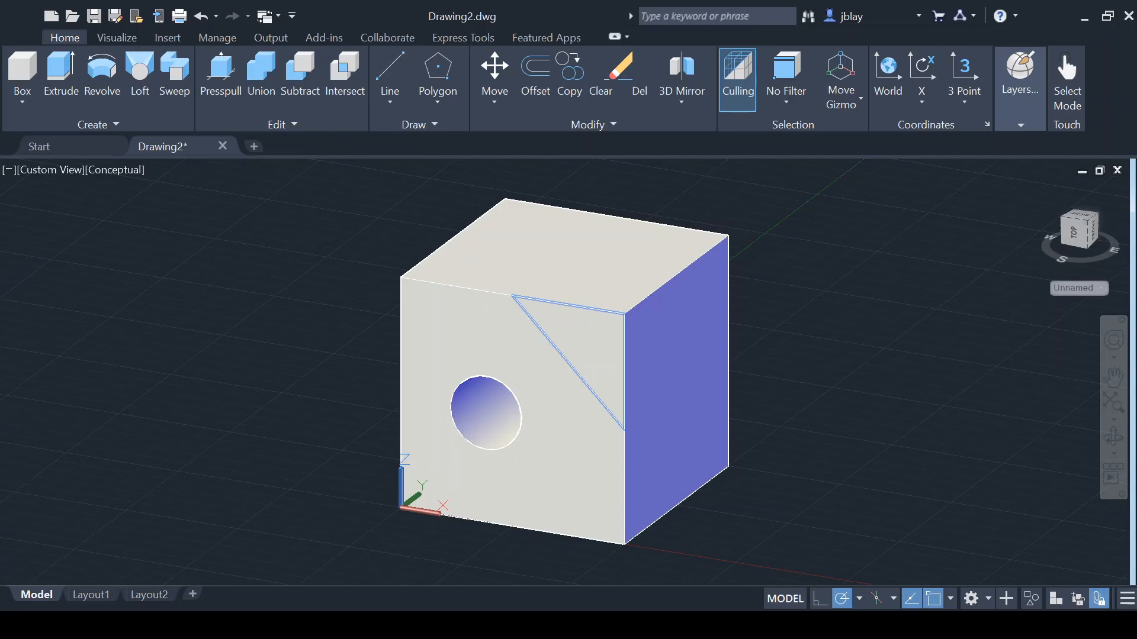
click(609, 331)
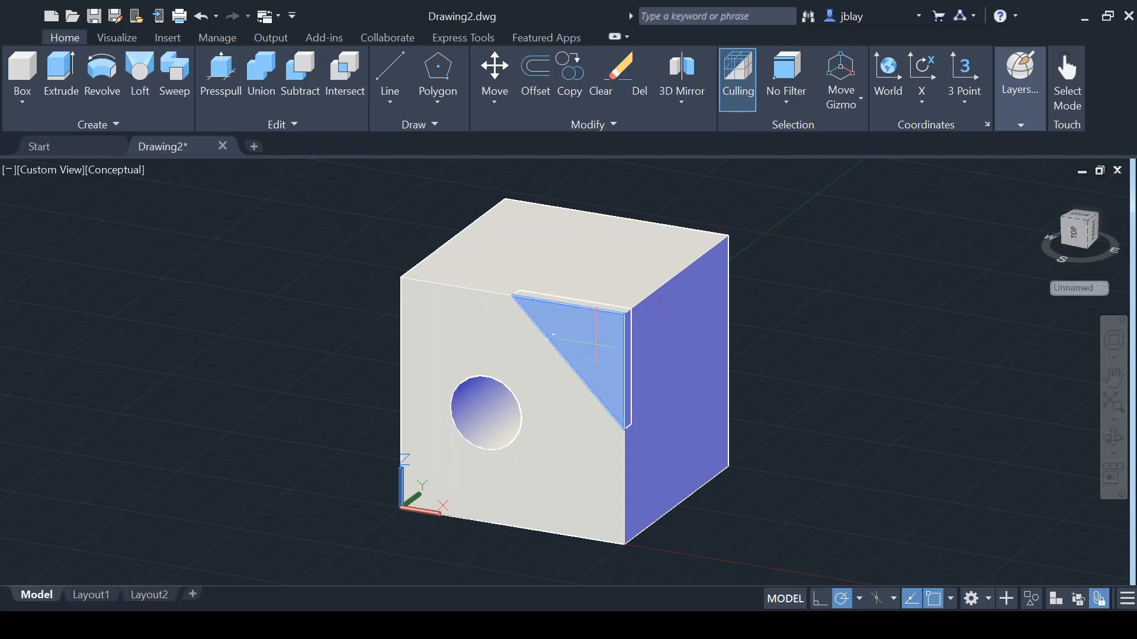
click(630, 314)
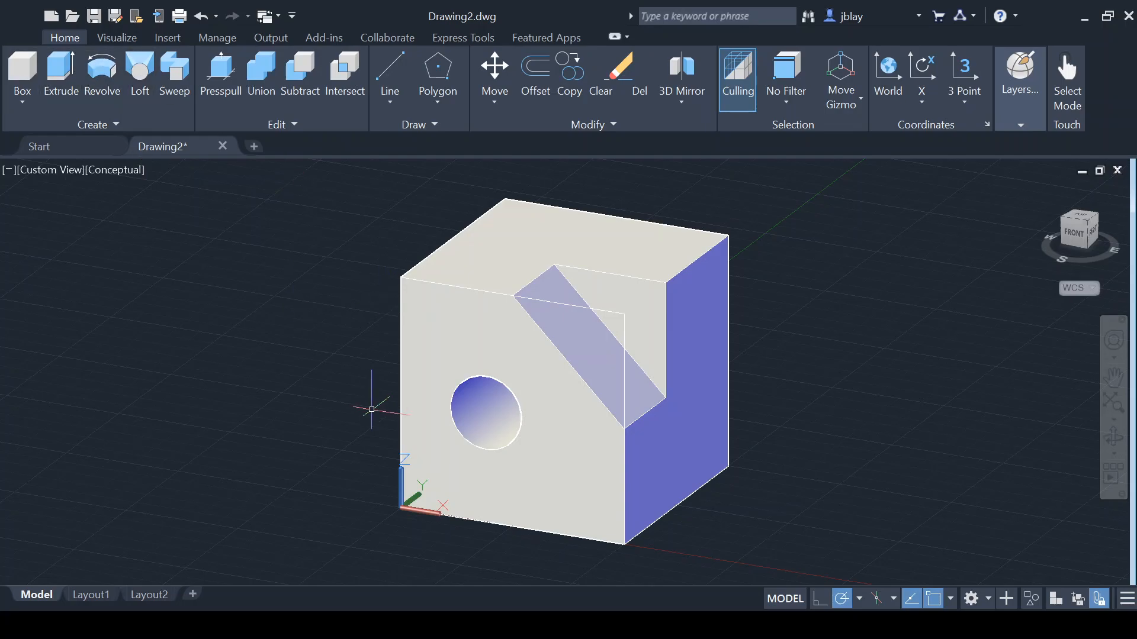
Step: Draw a circle on the cube's top face and presspull it upward into a vertical cylinder
key(Return)
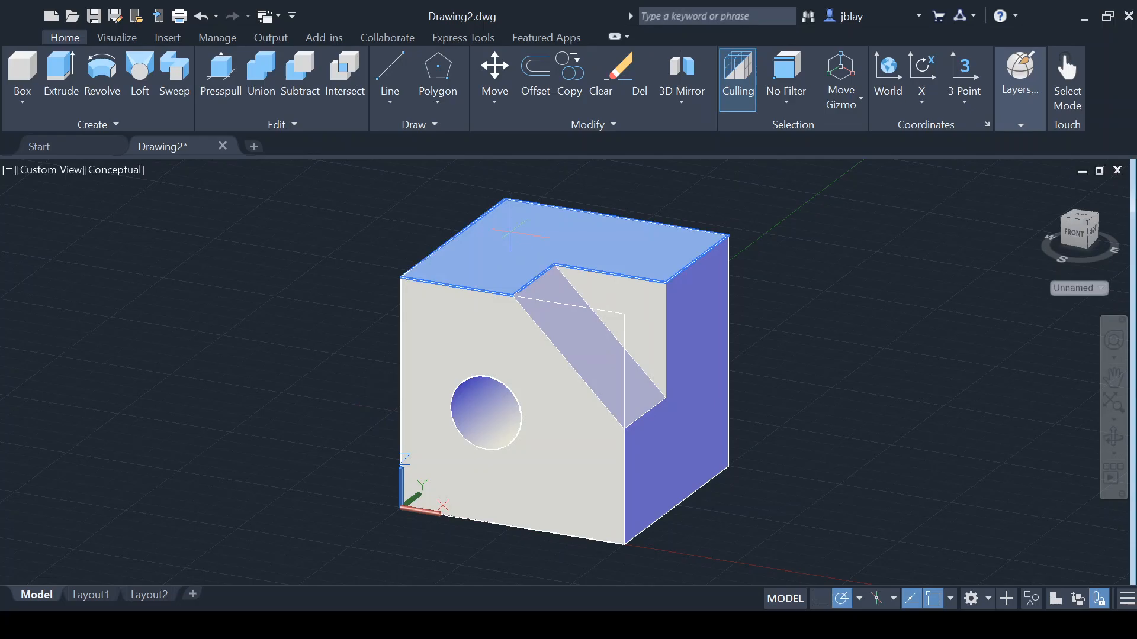
click(510, 233)
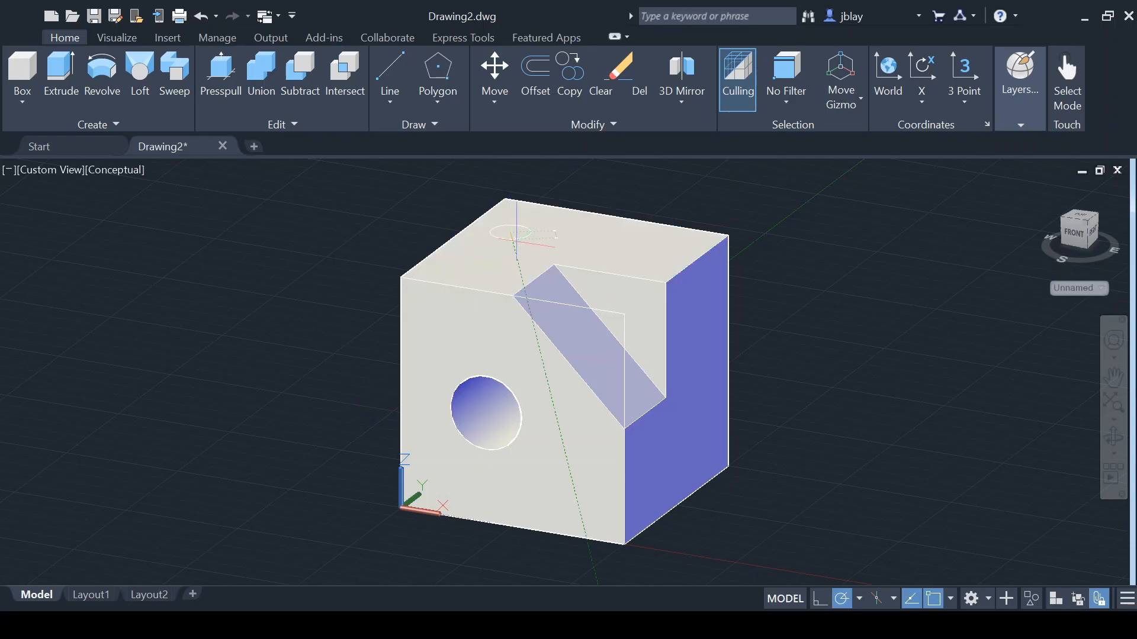
click(556, 236)
click(512, 231)
middle_drag(508, 181, 497, 269)
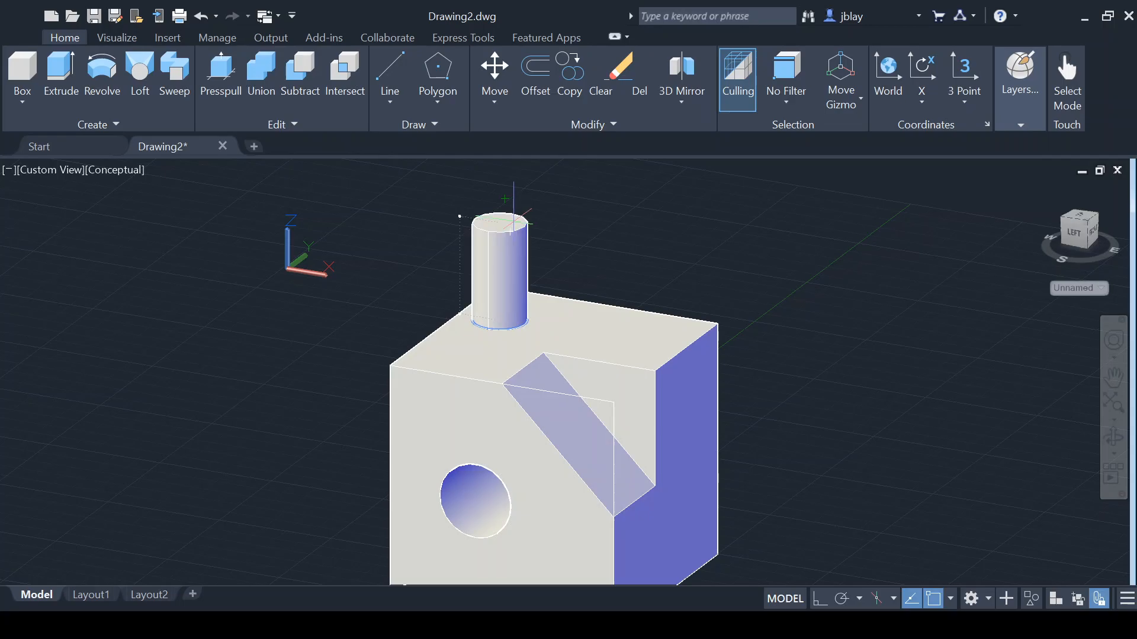
click(510, 232)
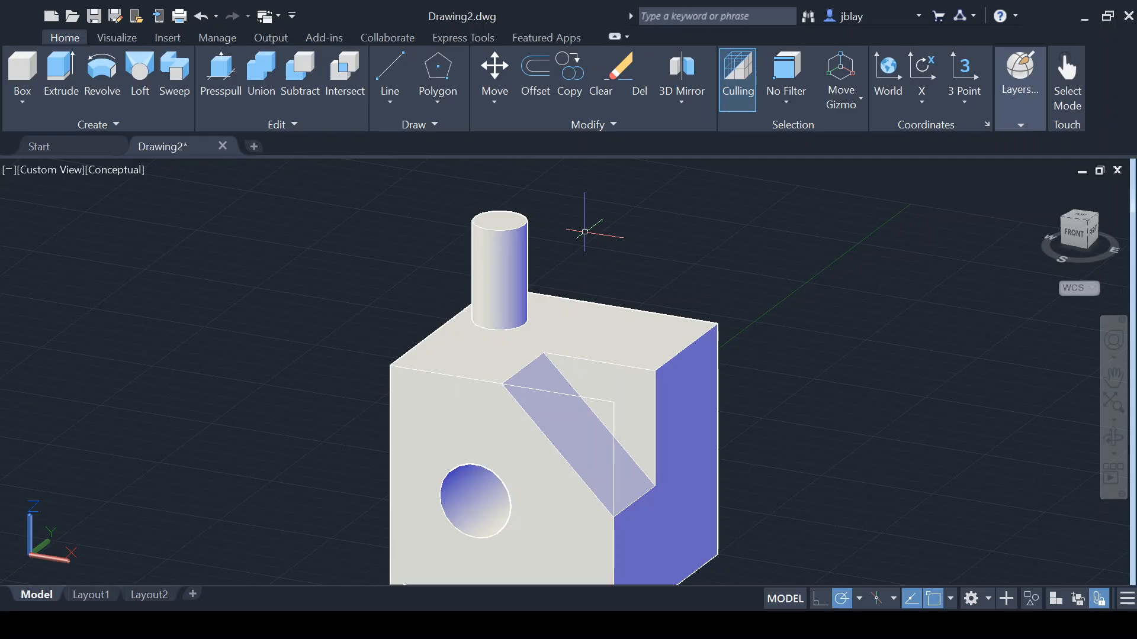
Step: Examine the round hole, corner notch and cylinder from several viewing angles
scroll(749, 417, down, 2)
middle_drag(747, 450, 900, 309)
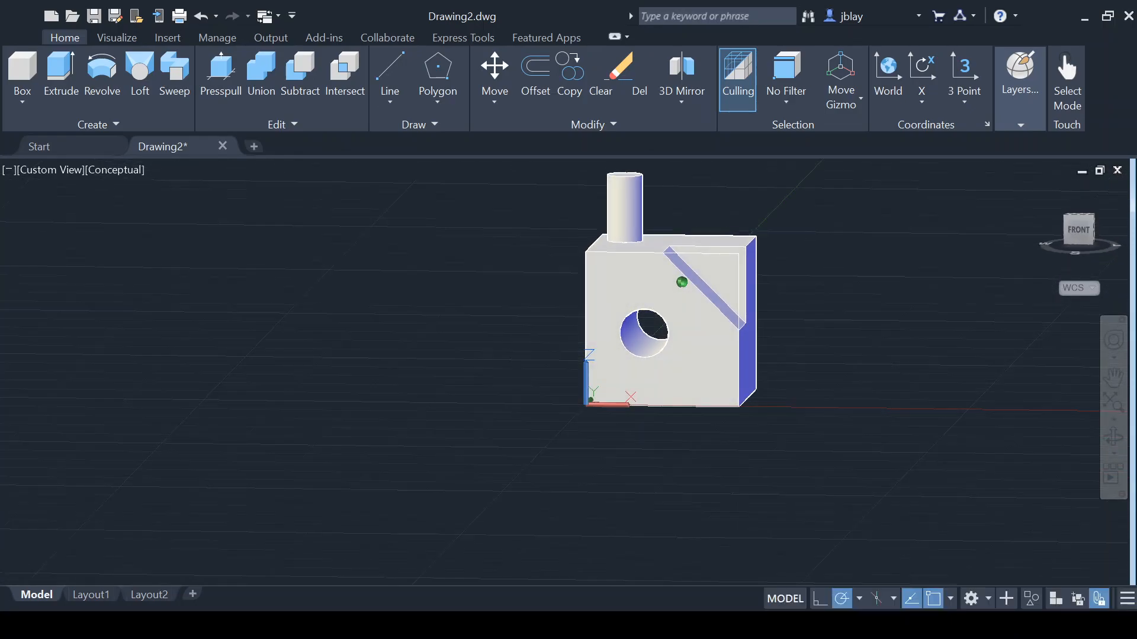
shift+middle_drag(675, 331, 622, 399)
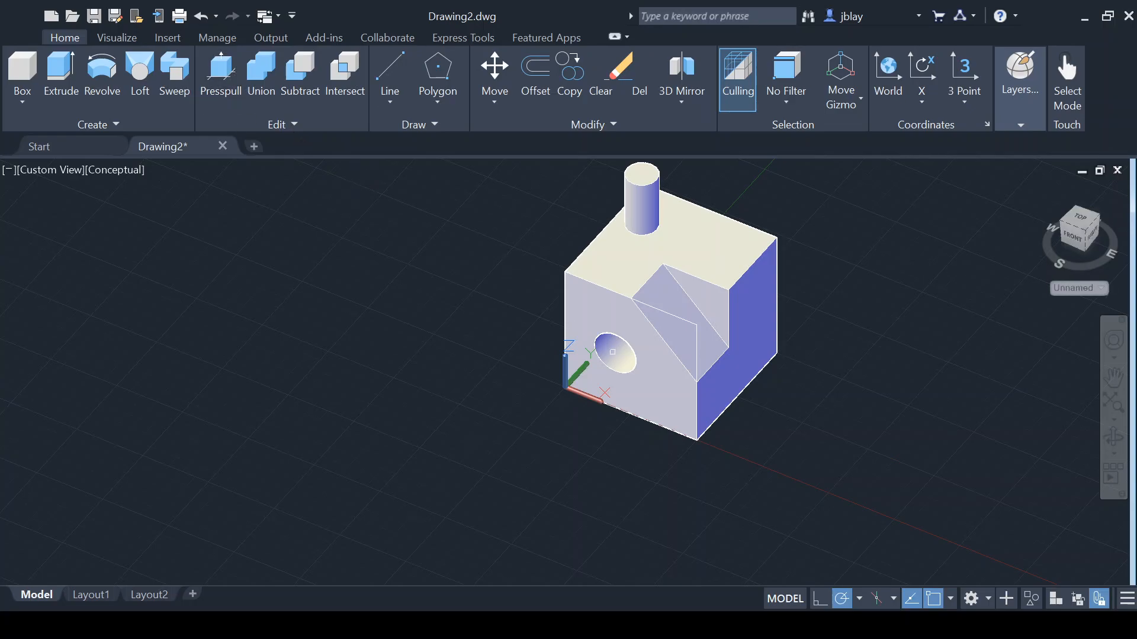
shift+middle_drag(612, 352, 626, 324)
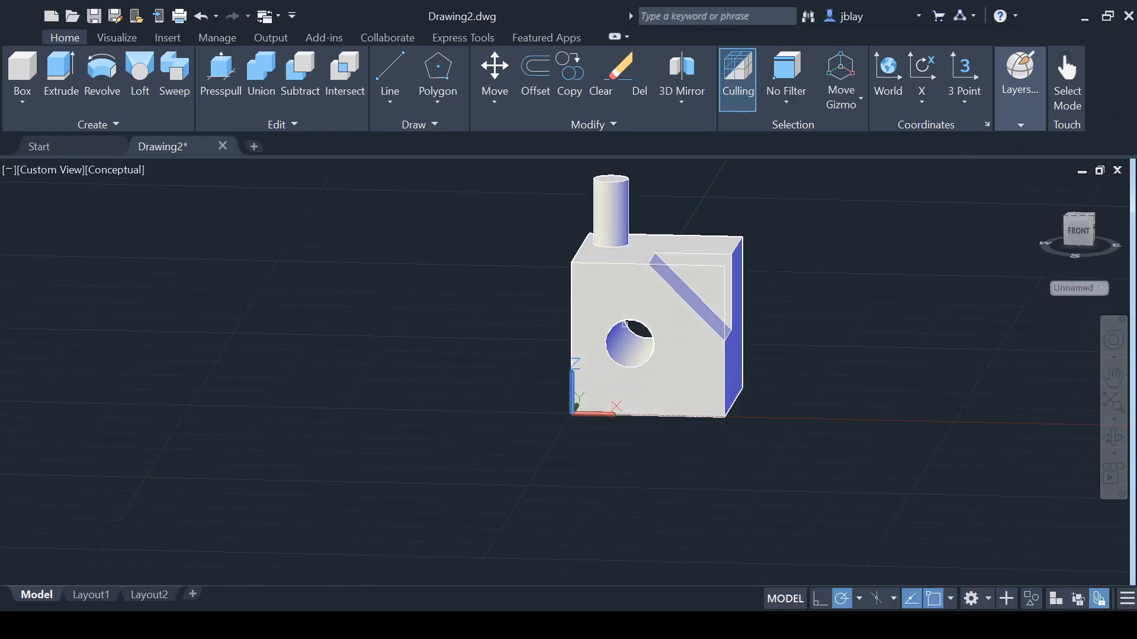
shift+middle_drag(639, 333, 608, 367)
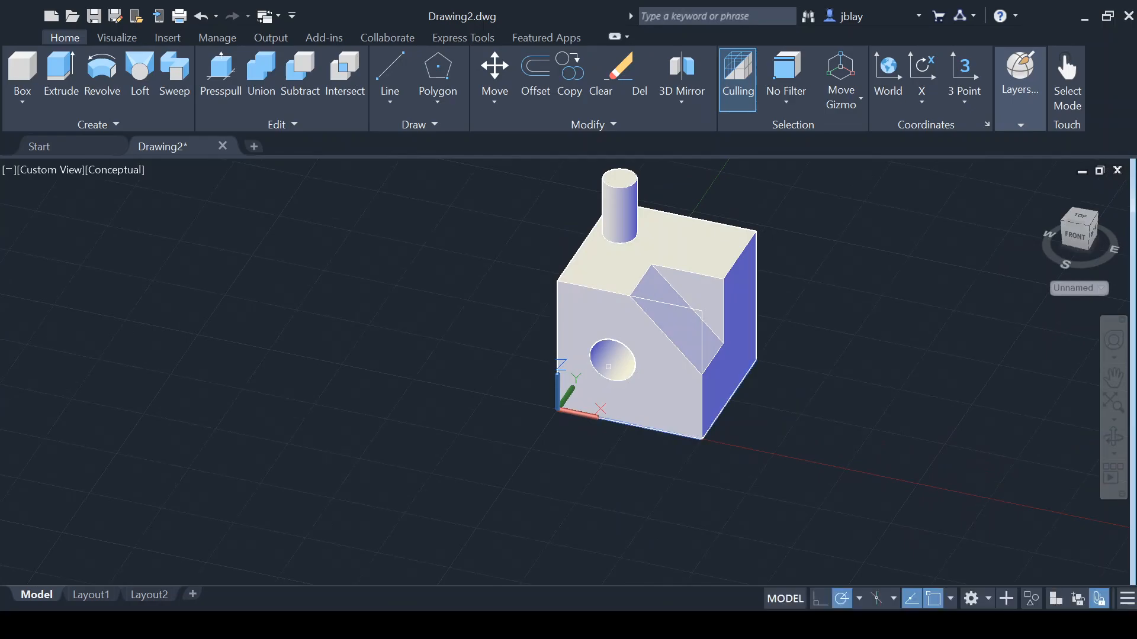
key(Return)
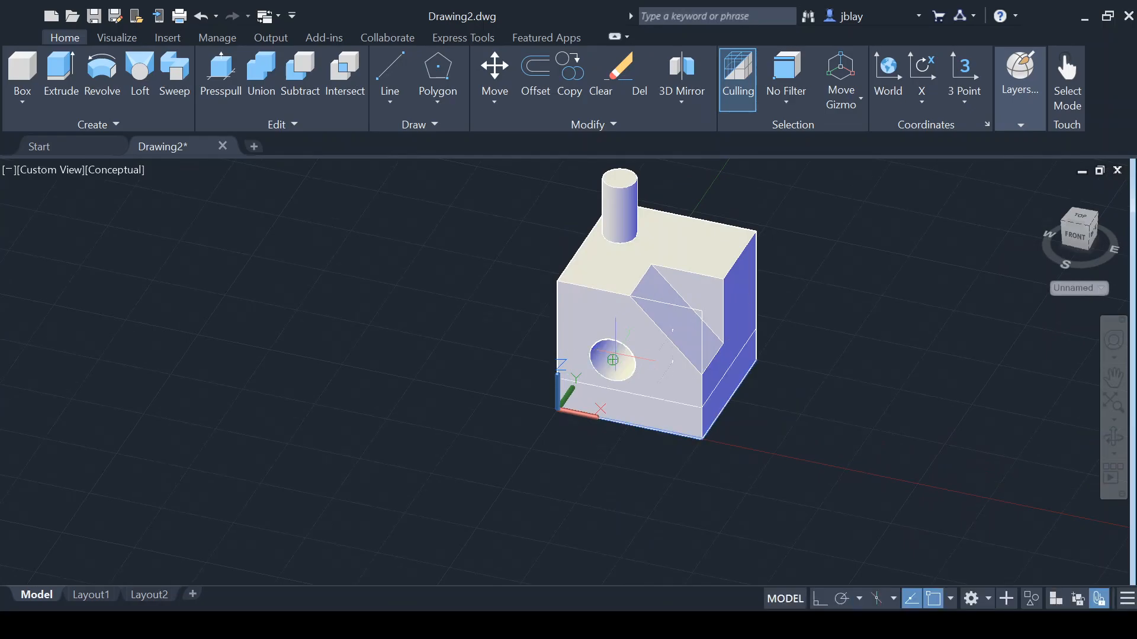
key(Escape)
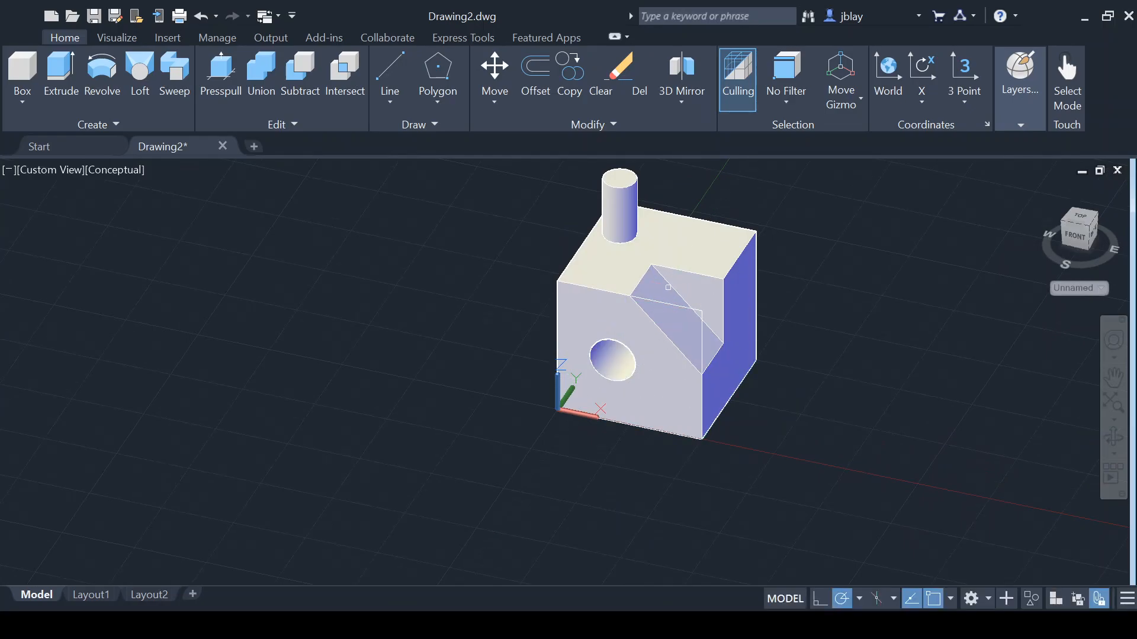
shift+middle_drag(610, 379, 631, 322)
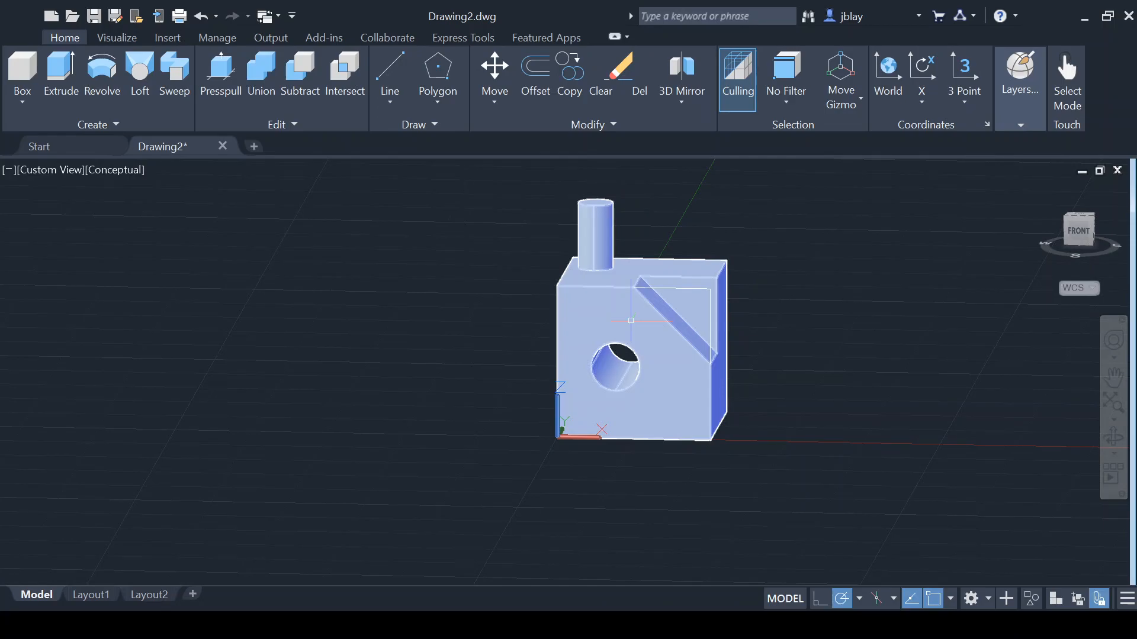
shift+middle_drag(631, 321, 589, 380)
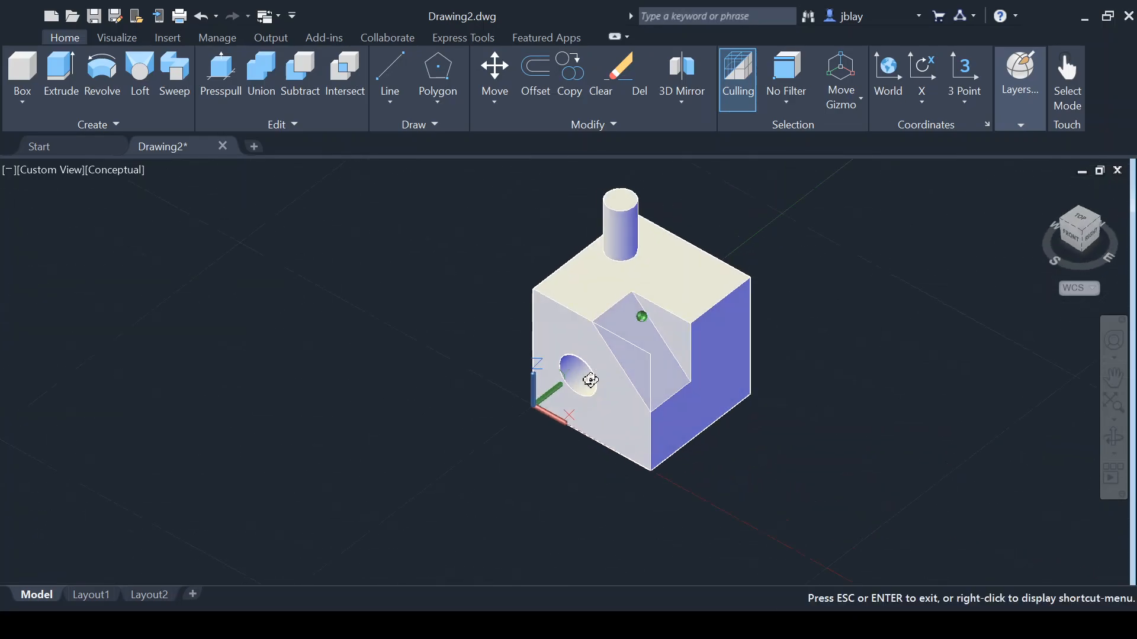
Step: Draw a second circle on the cube's top face, near the right rear corner, and presspull it downward to cut a round hole
key(Return)
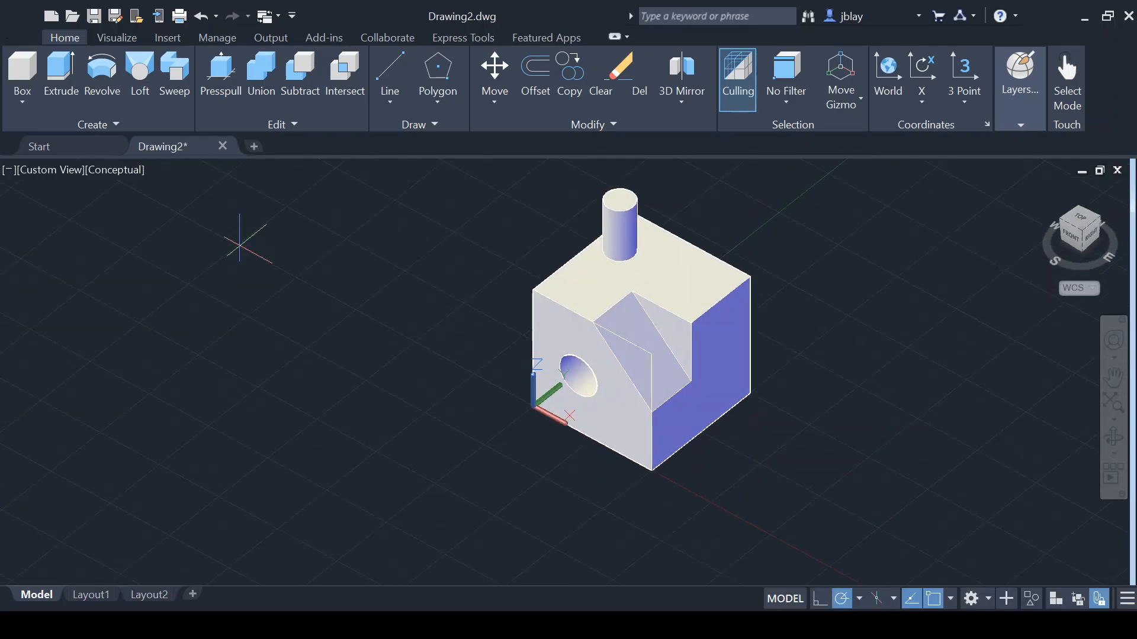
click(686, 264)
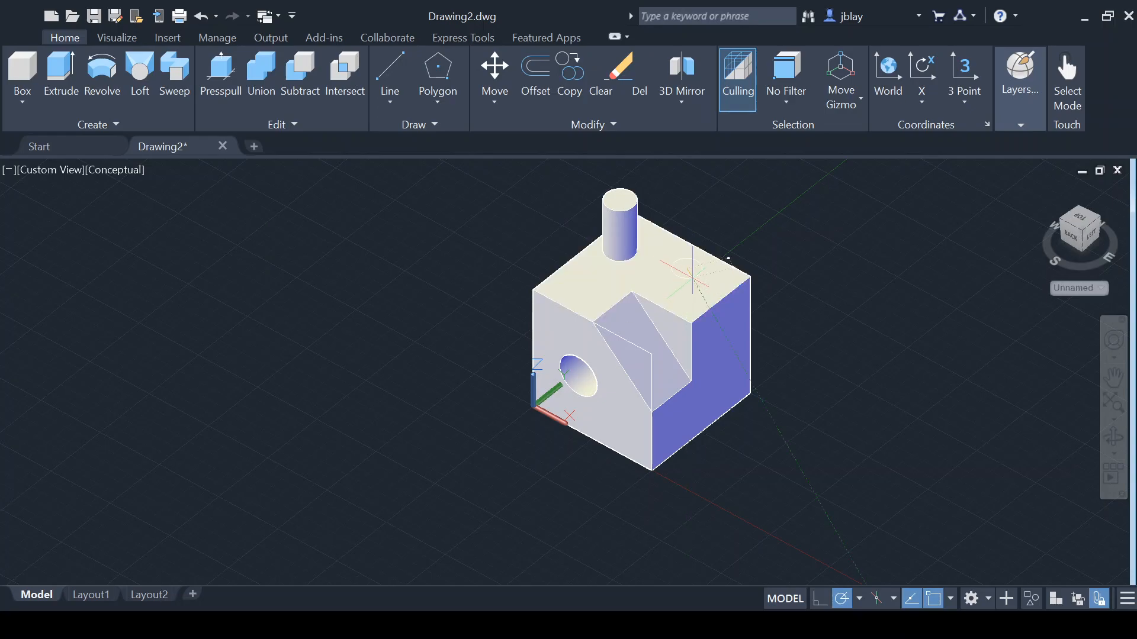
click(691, 273)
click(689, 266)
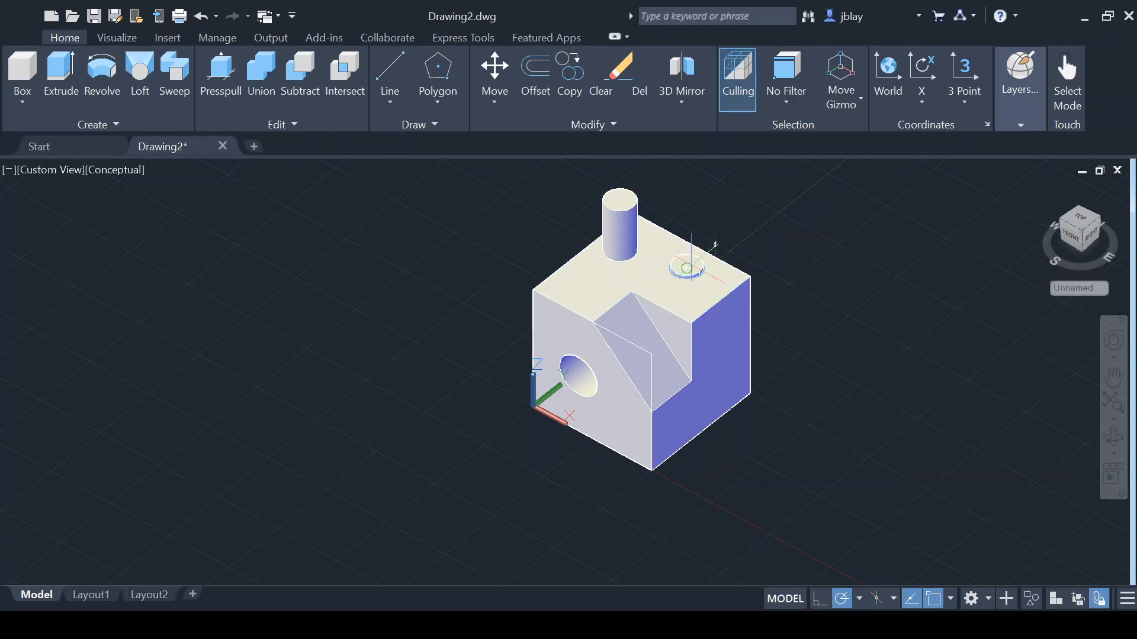
click(708, 379)
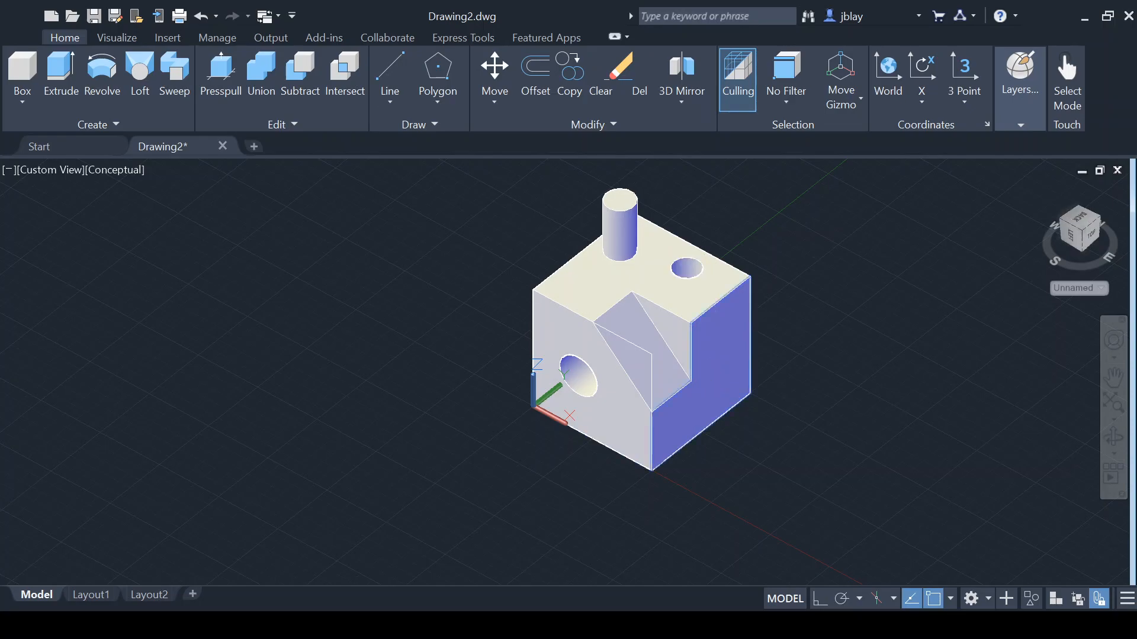
Step: Draw a diagonal line across the upper rear corner of the cube's right face and try to presspull the corner it separates
shift+middle_drag(828, 303, 677, 373)
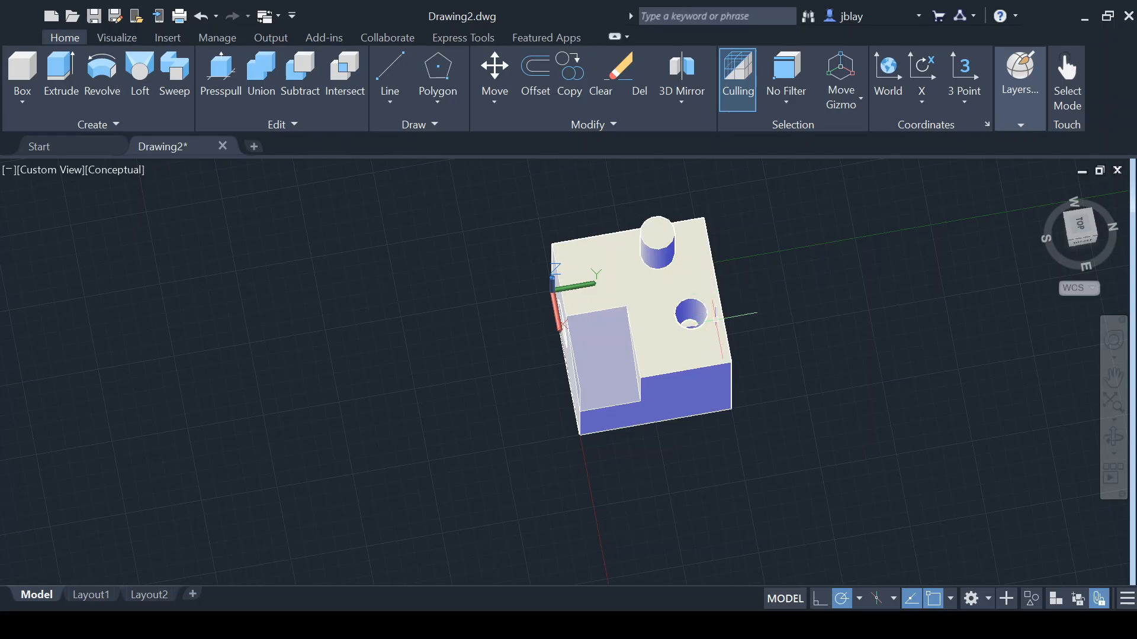
shift+middle_drag(788, 278, 659, 238)
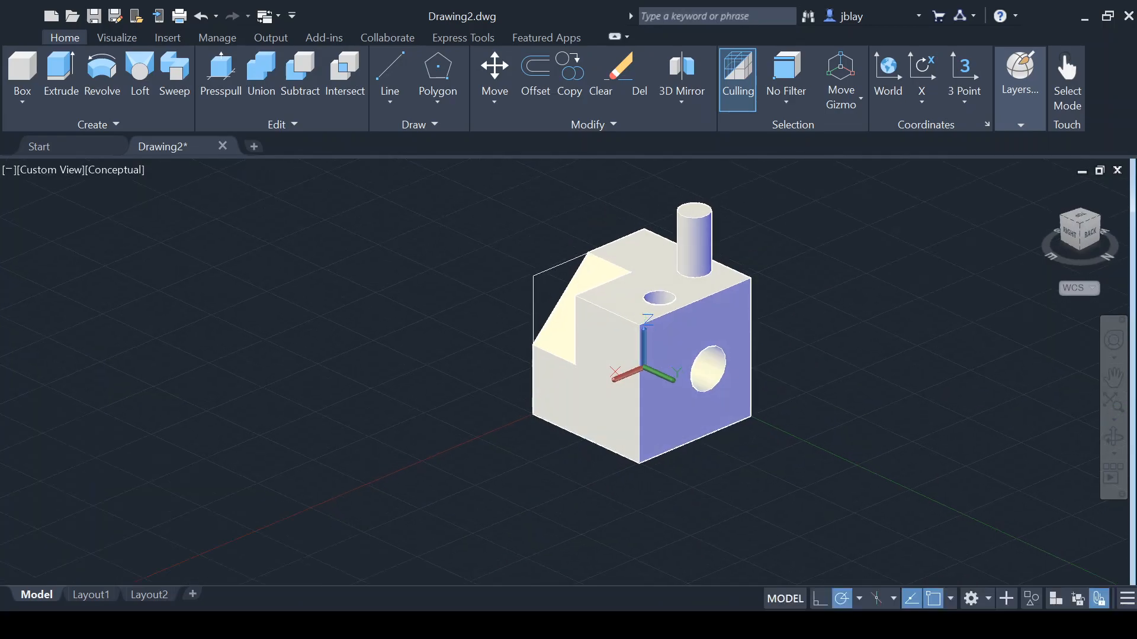
scroll(554, 380, down, 5)
scroll(596, 351, up, 6)
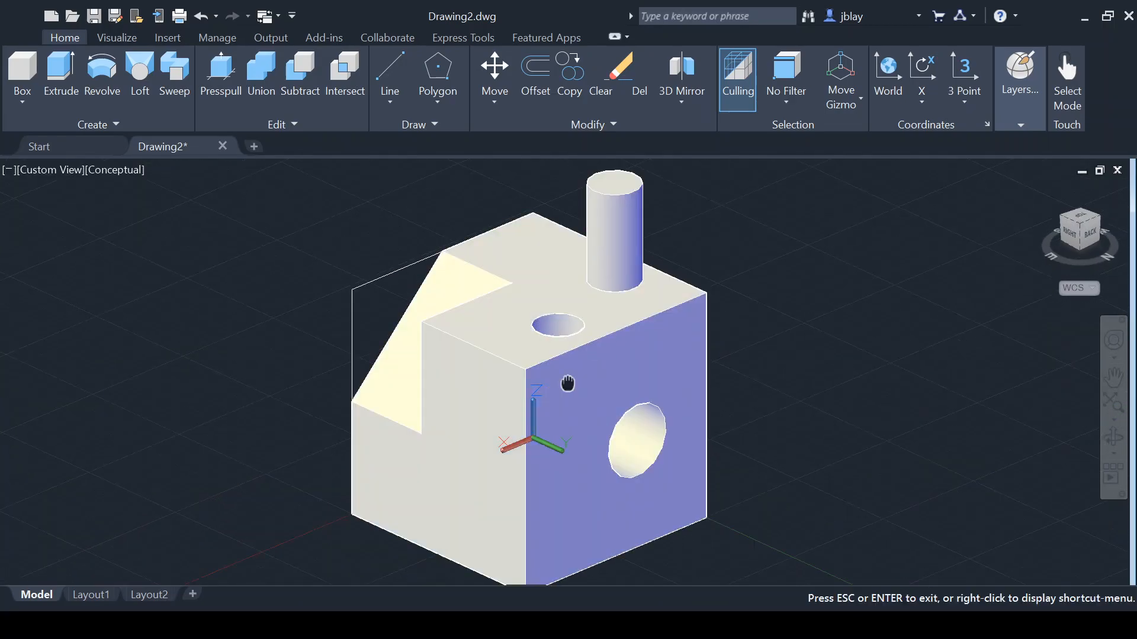
middle_drag(596, 343, 612, 323)
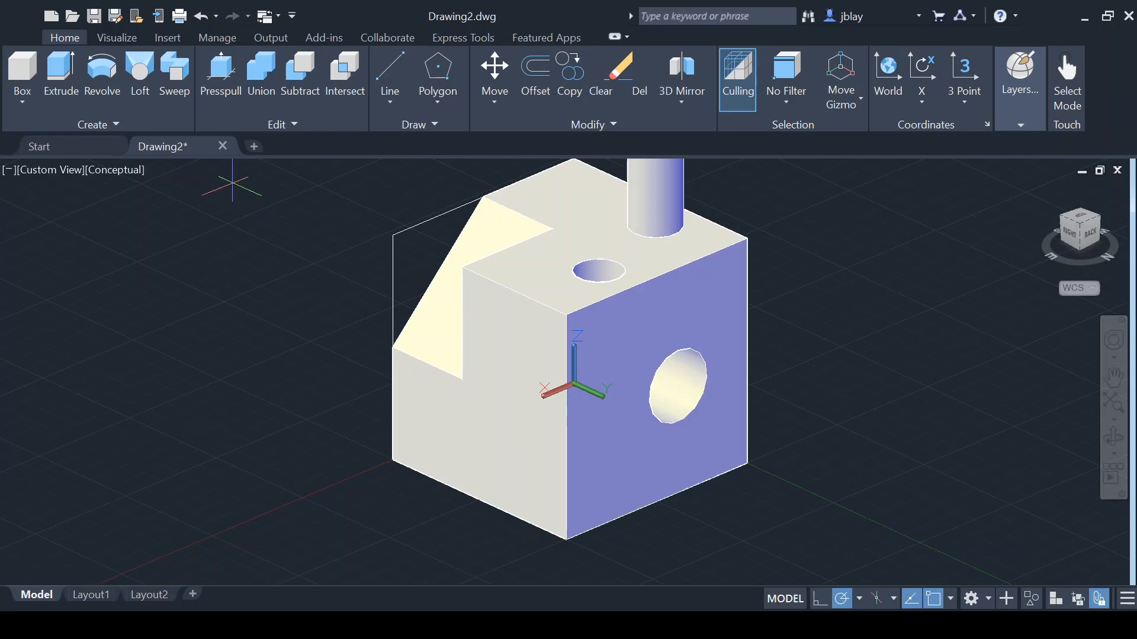
click(513, 290)
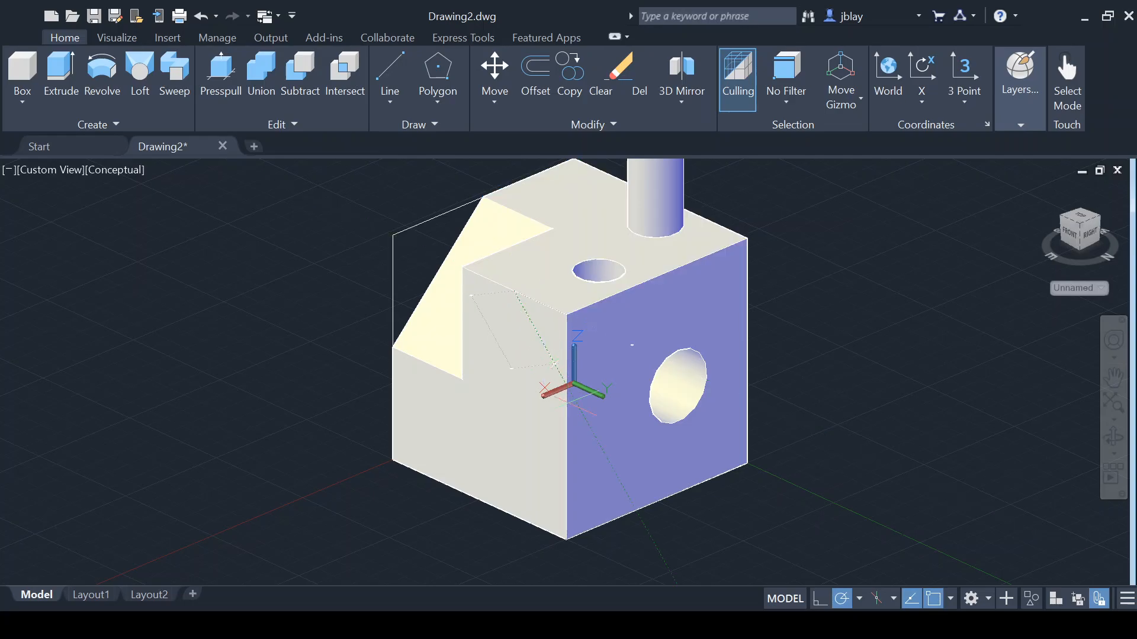
shift+middle_drag(561, 405, 505, 264)
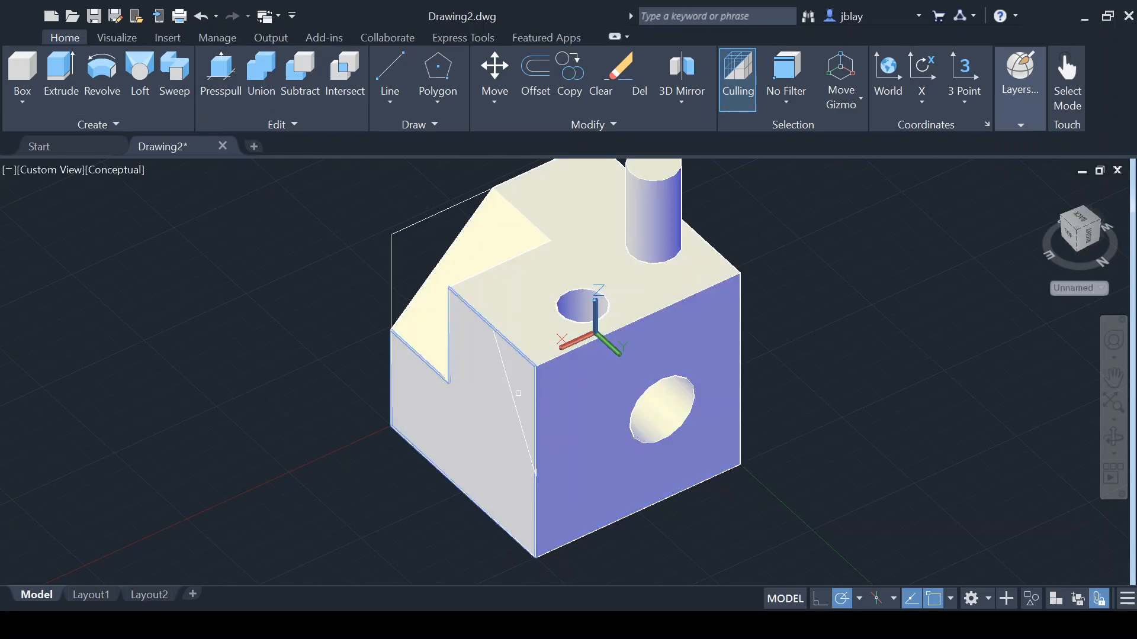
click(518, 393)
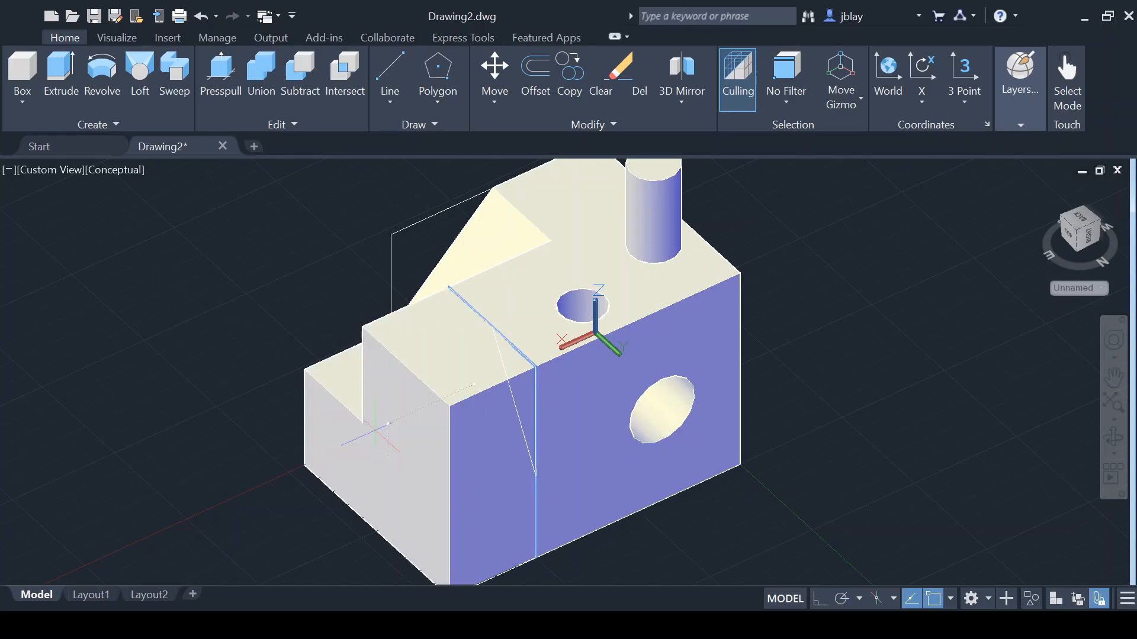
key(Escape)
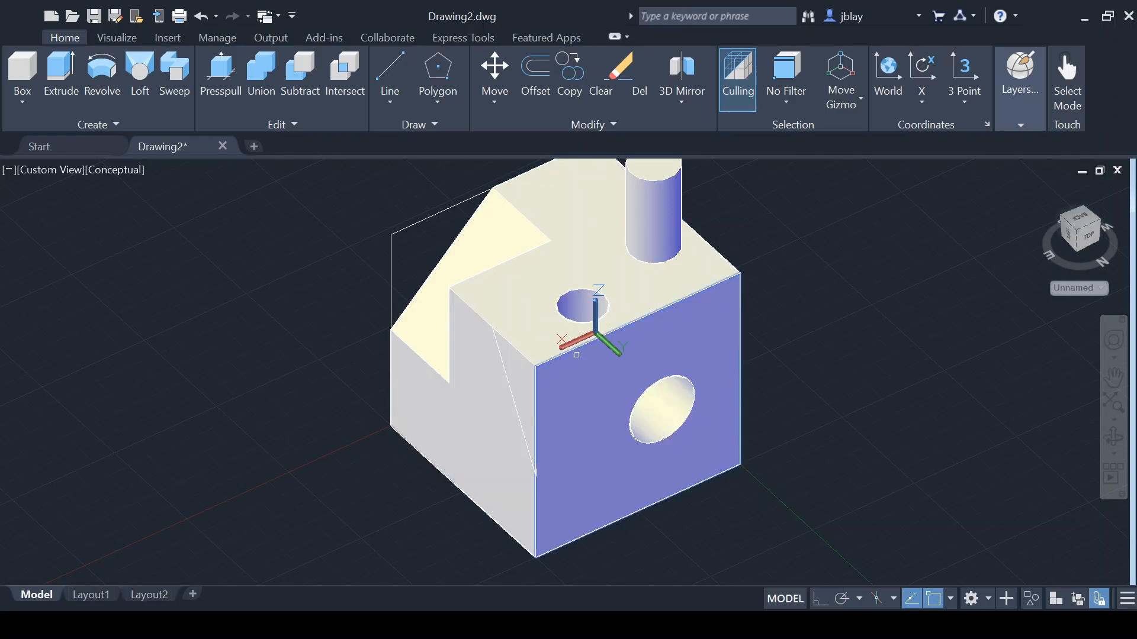
Step: Add lines along the edges to close the corner triangle on the right face and try to presspull it
key(F10)
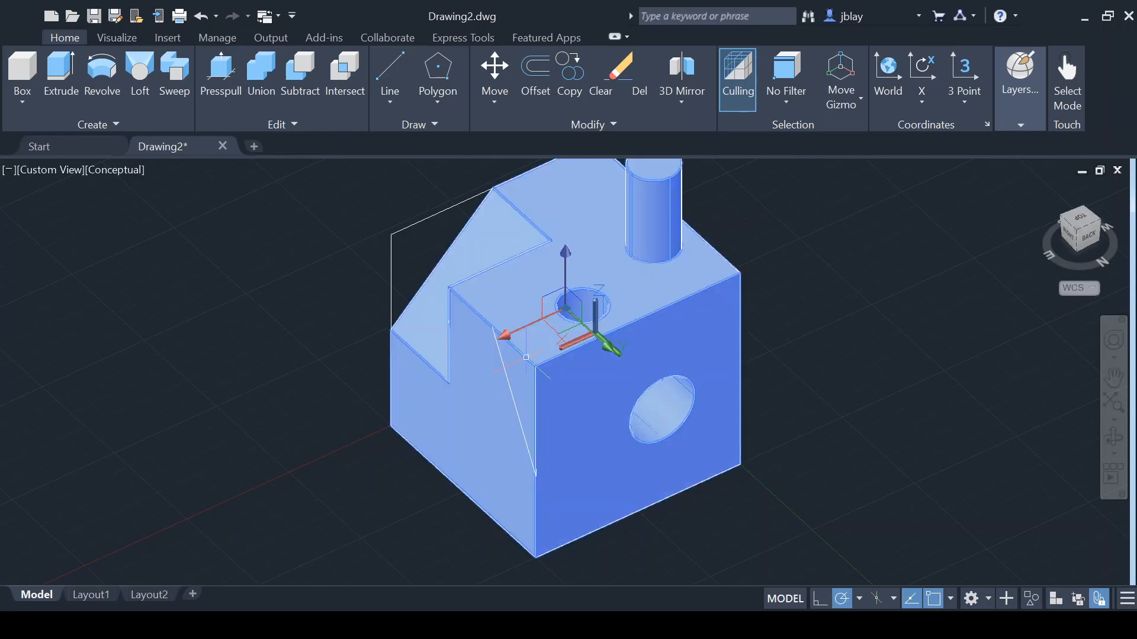
scroll(525, 357, down, 4)
scroll(526, 357, up, 6)
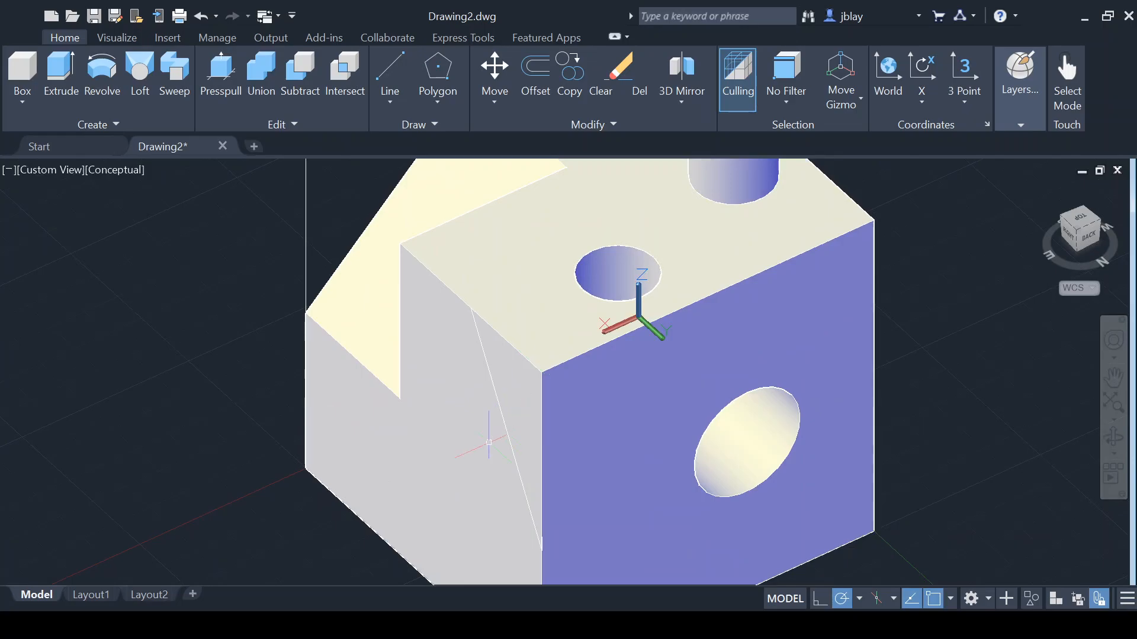
key(Return)
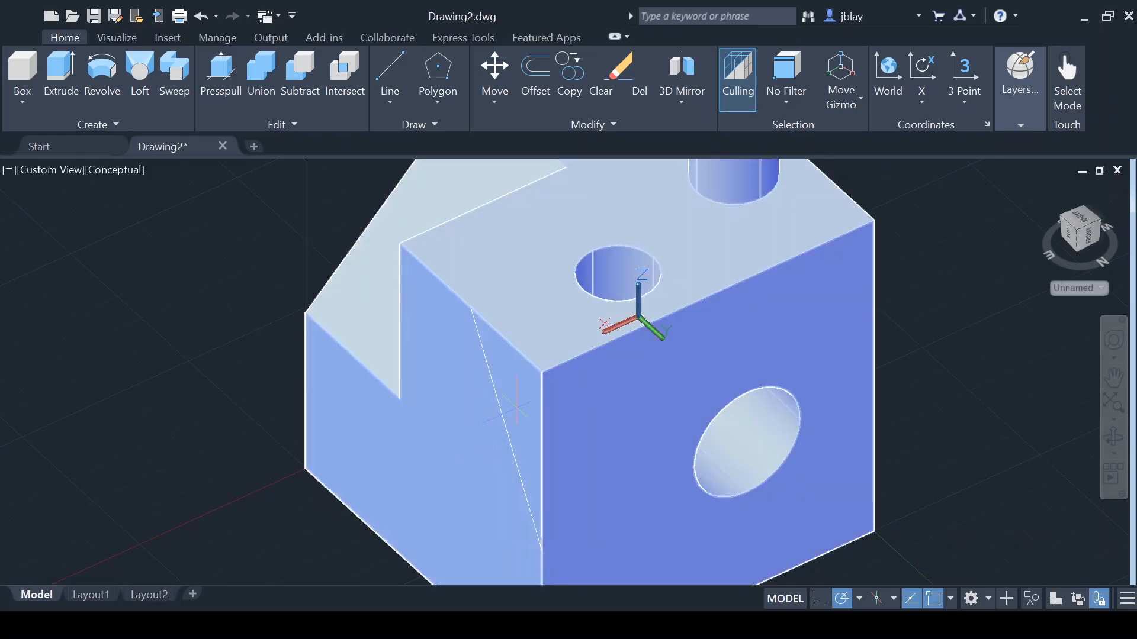
click(541, 372)
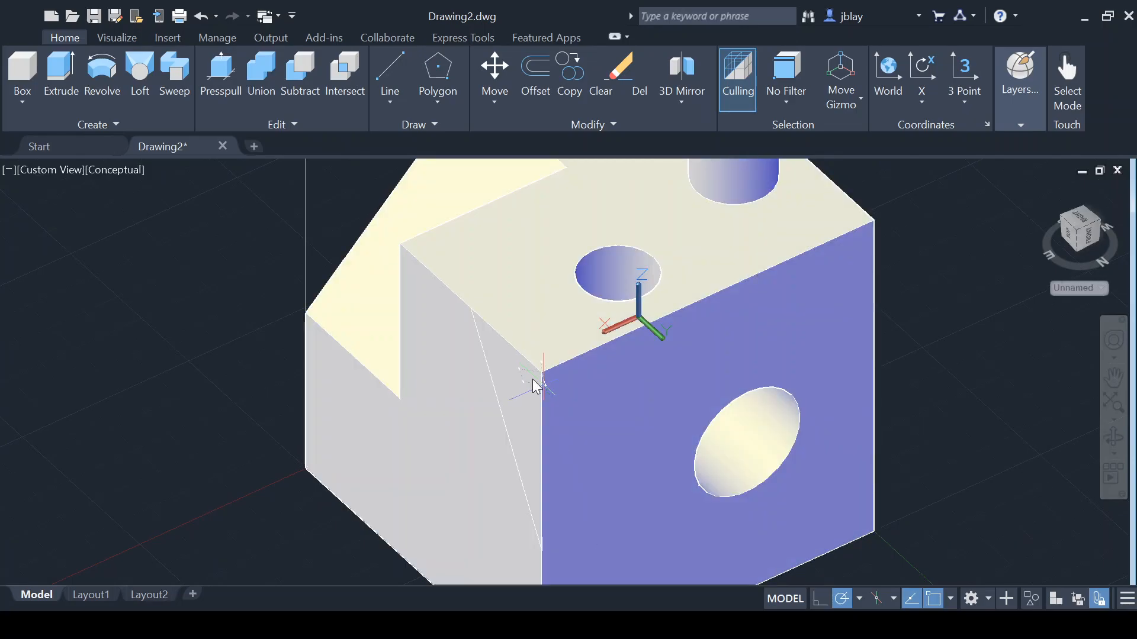
click(472, 313)
key(Return)
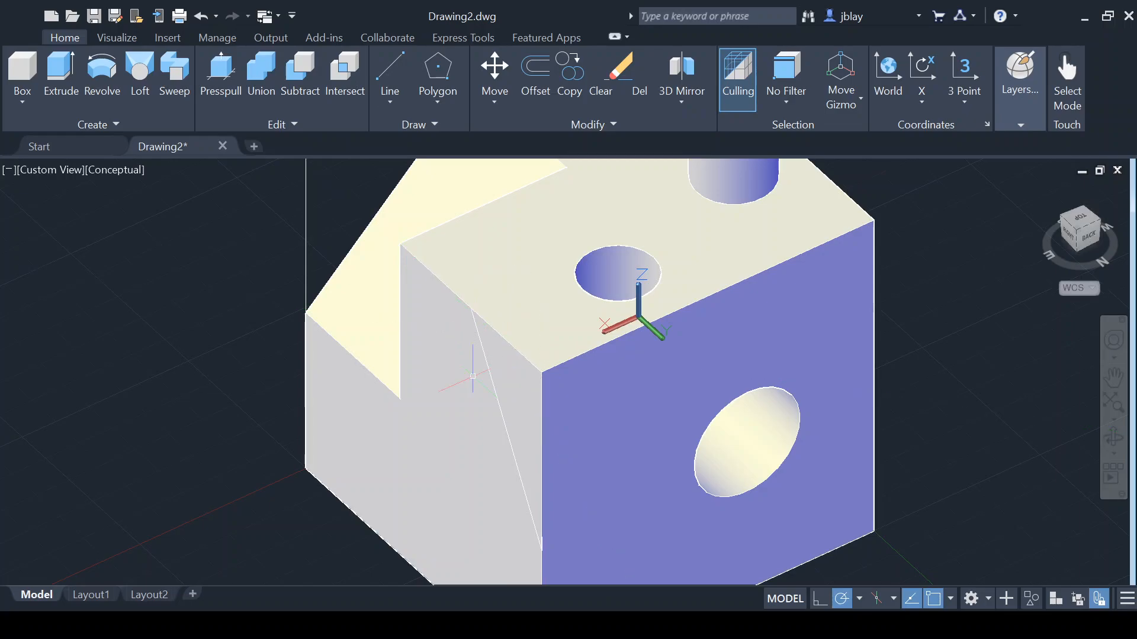
key(Return)
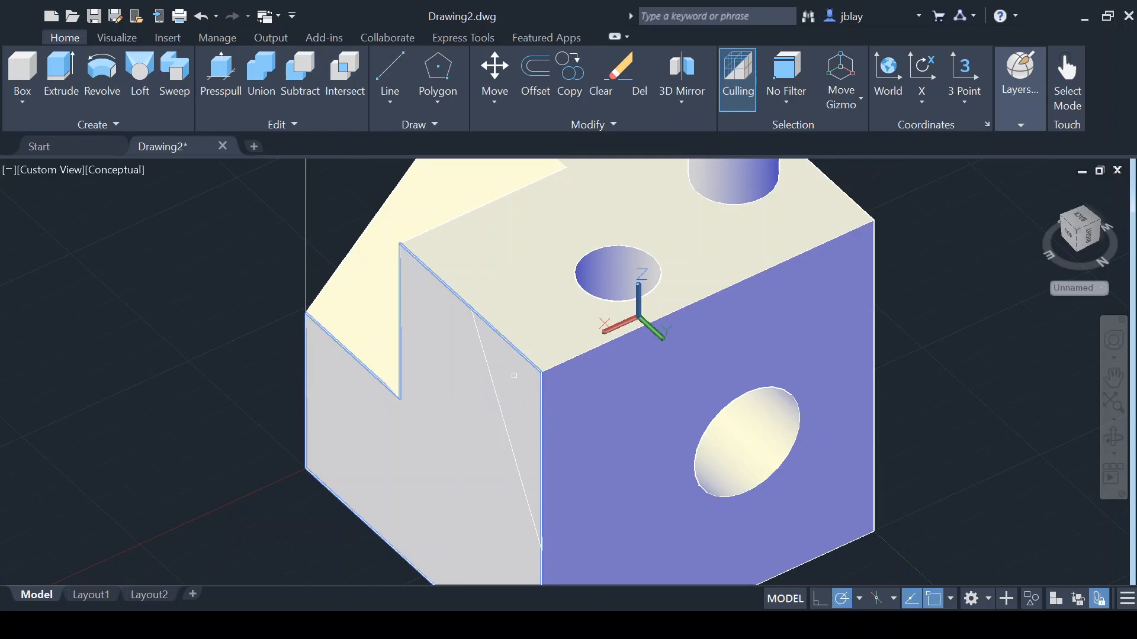
key(Escape)
Step: Erase the lines forming the corner triangle on the cube's right face
ctrl+click(542, 392)
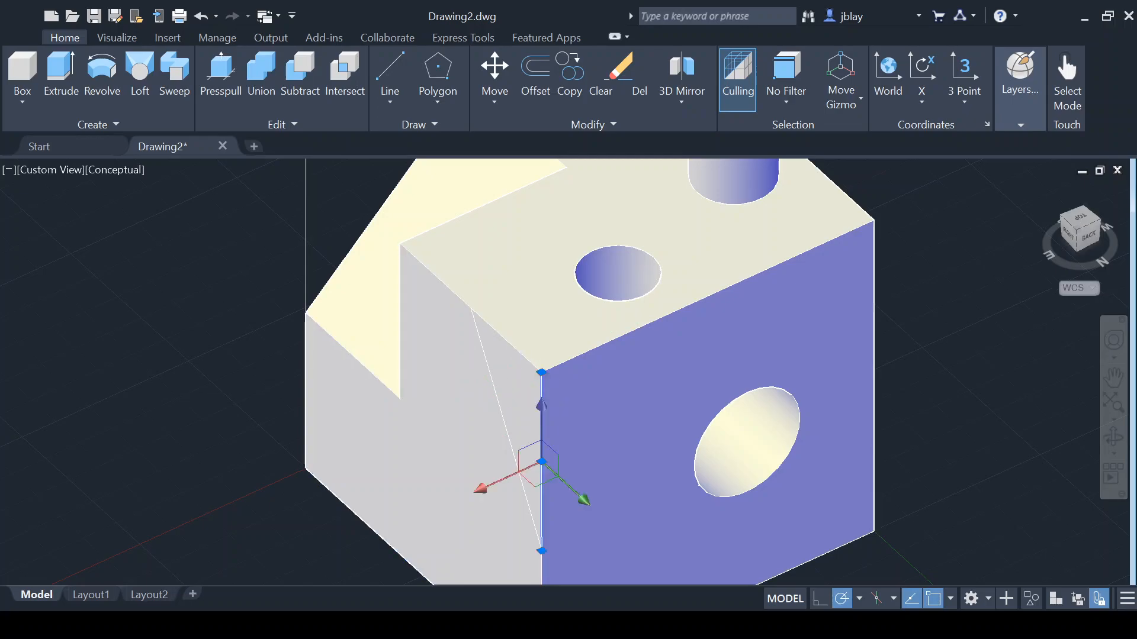
key(Escape)
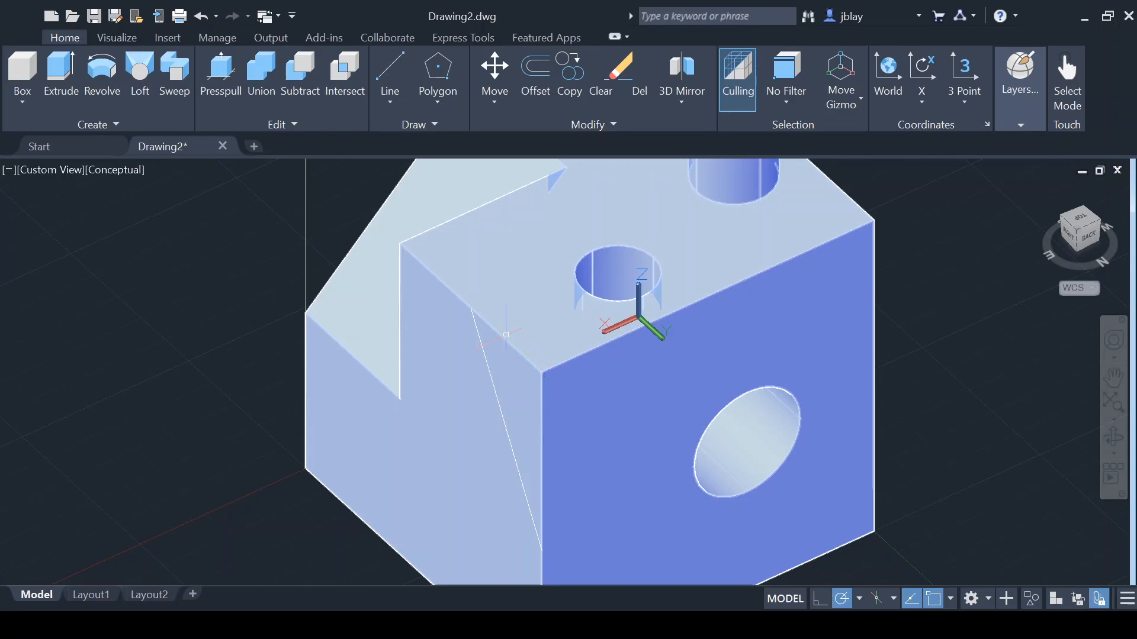
click(503, 419)
key(Escape)
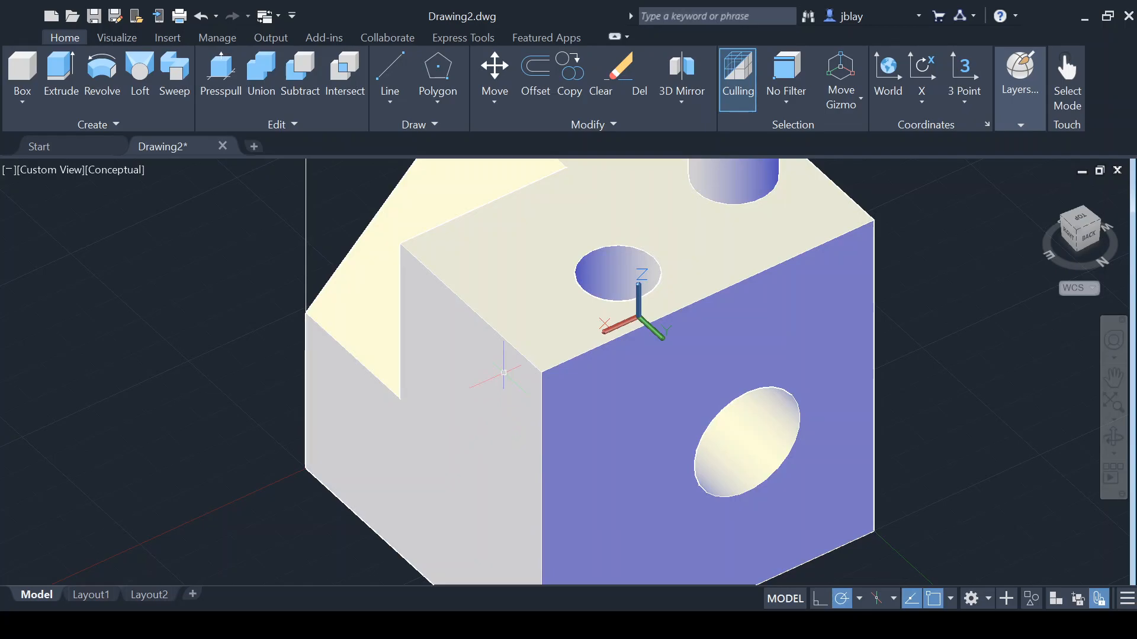
click(517, 352)
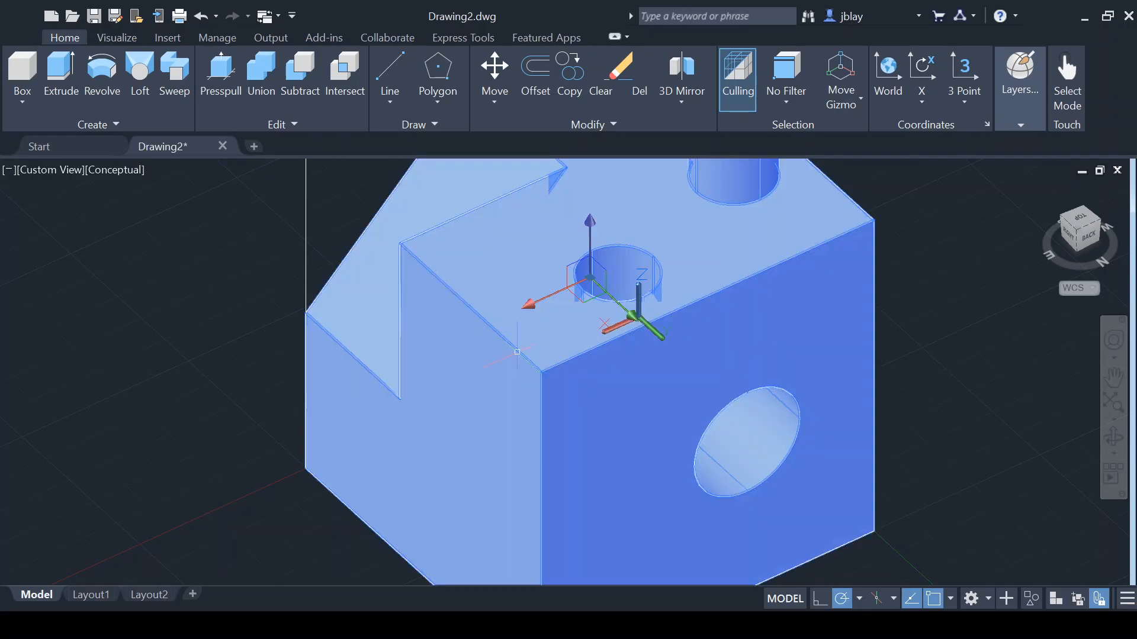
key(Escape)
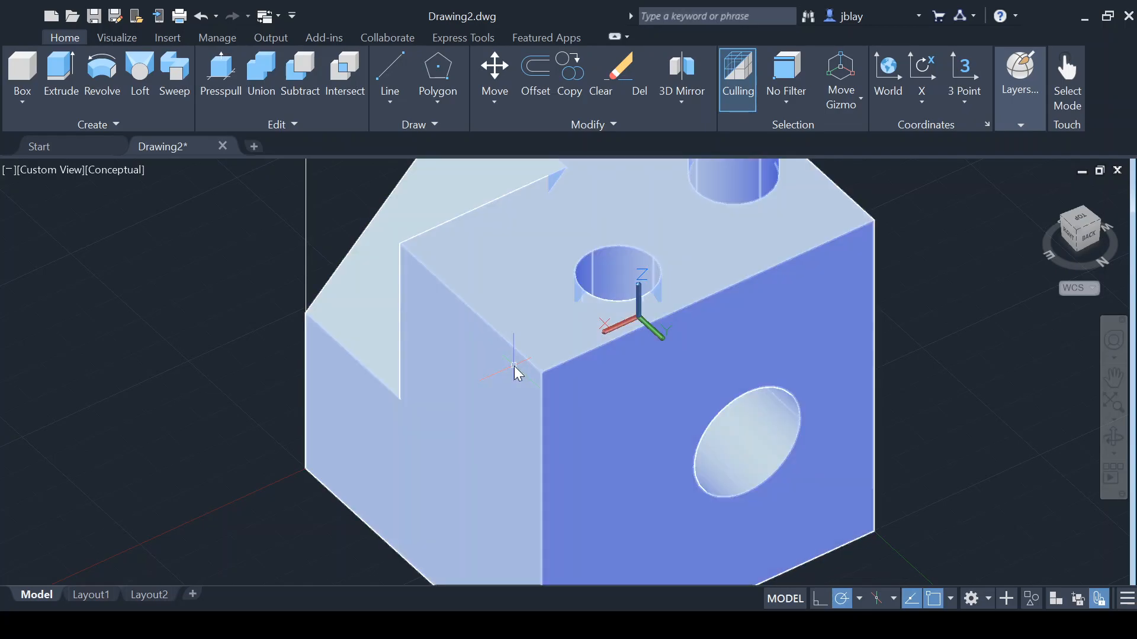
Step: Redraw the closed triangle at the right face's upper rear corner and presspull it through the cube's full width to cut a slope
click(476, 320)
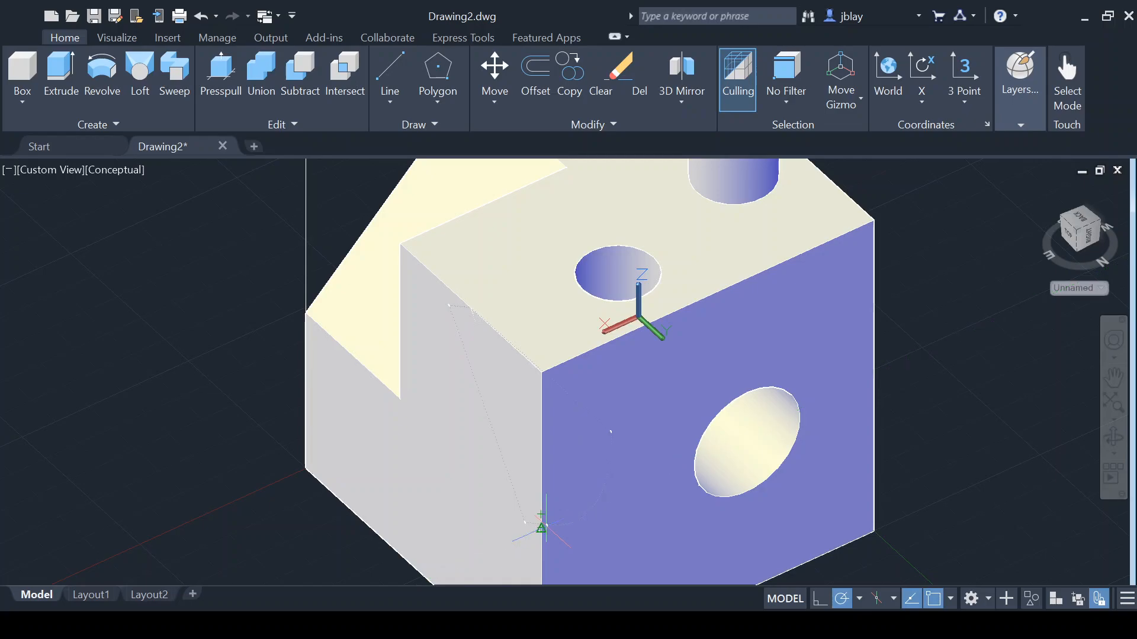
click(540, 527)
key(Escape)
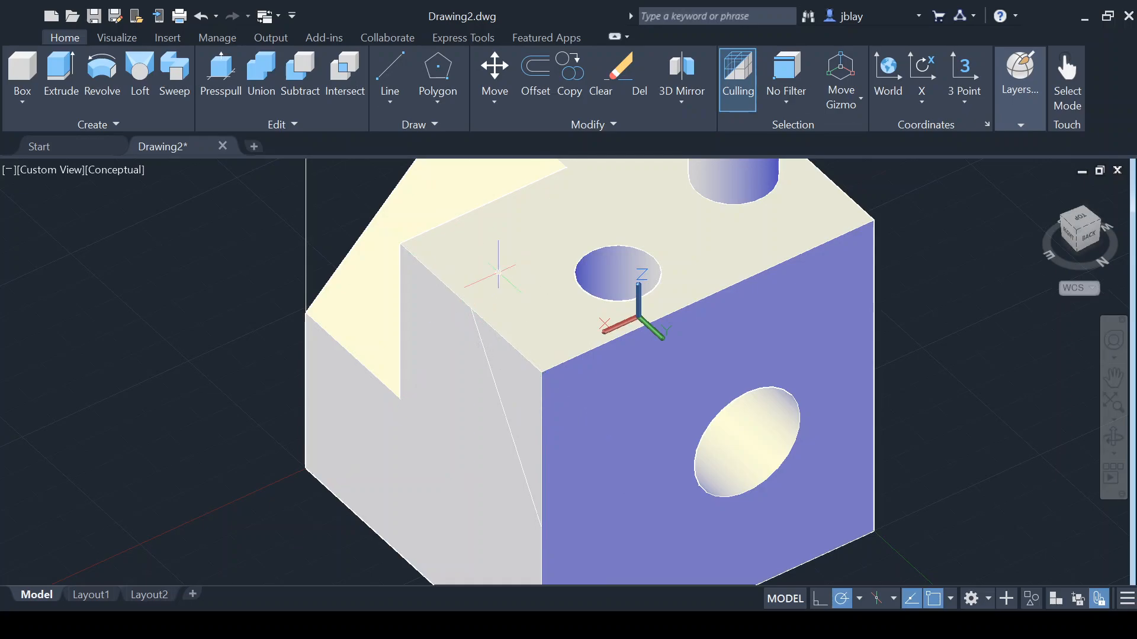
click(512, 386)
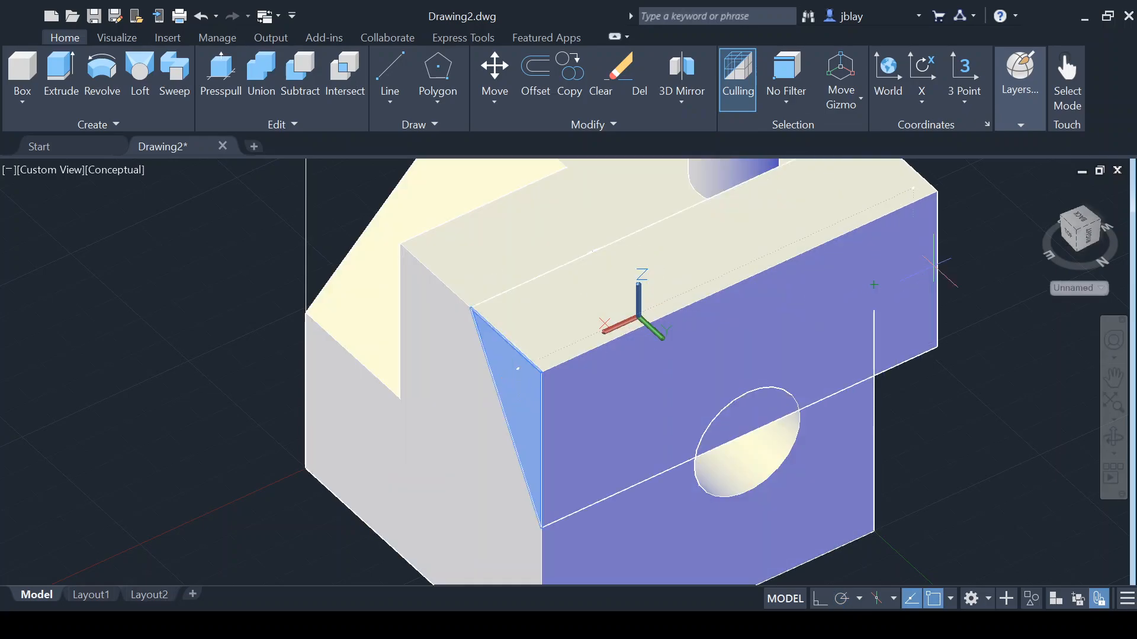
click(873, 285)
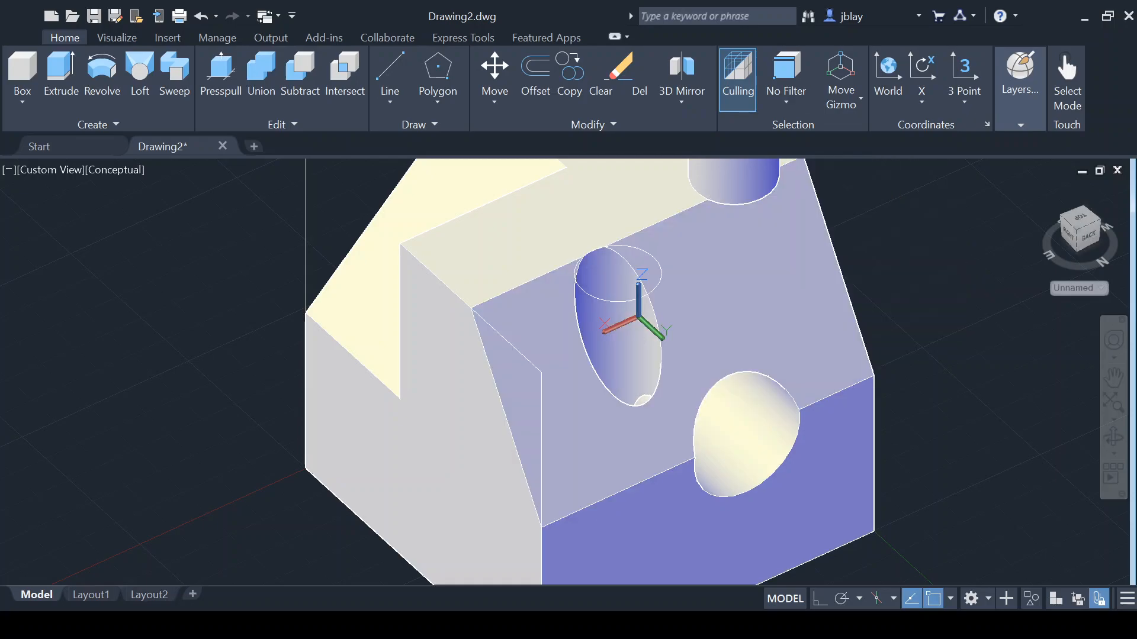
Step: Examine the sloped rear cut and the outlines left around it from the side and at an angle
shift+middle_drag(985, 272, 1100, 206)
mouse_move(783, 397)
shift+middle_down()
mouse_move(820, 361)
mouse_move(794, 378)
shift+middle_up()
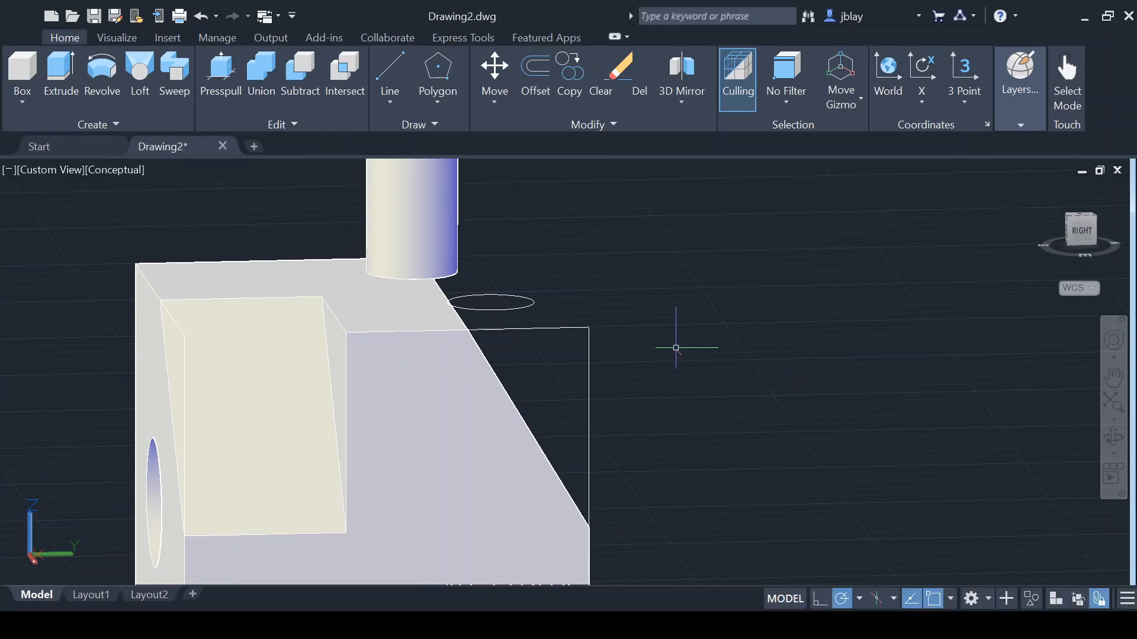
click(589, 339)
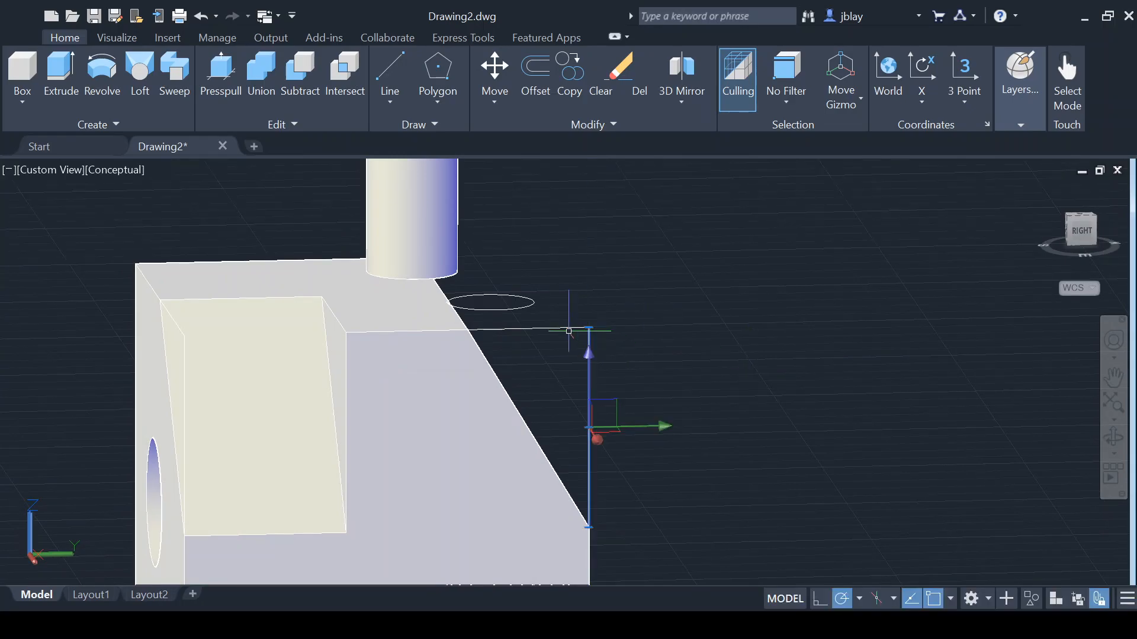
key(Escape)
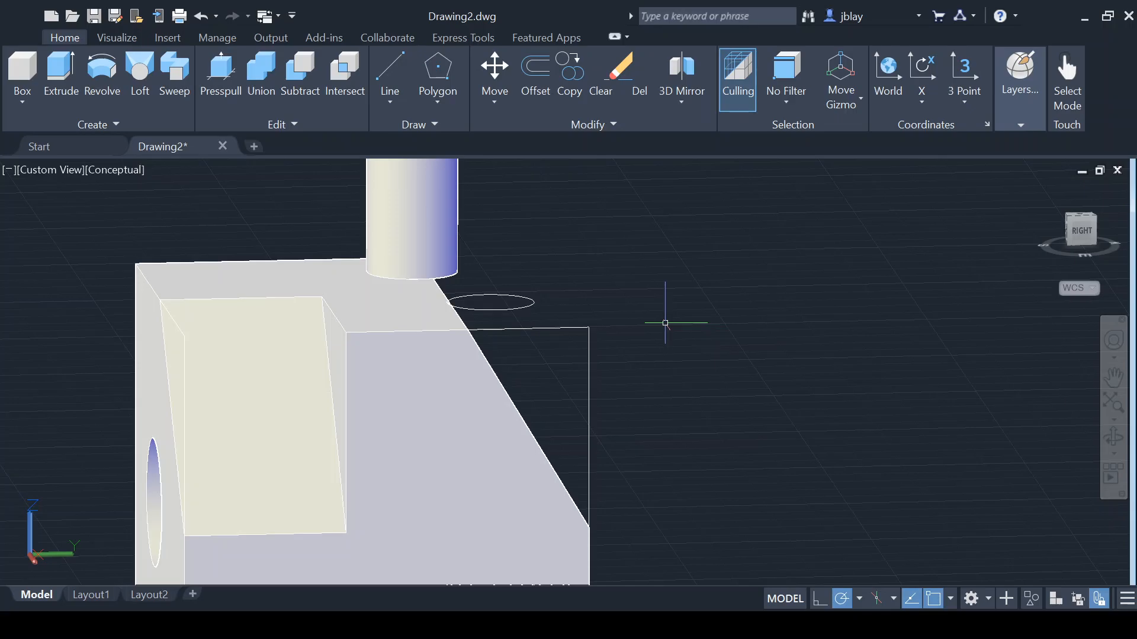
shift+middle_drag(665, 323, 637, 346)
scroll(619, 362, down, 5)
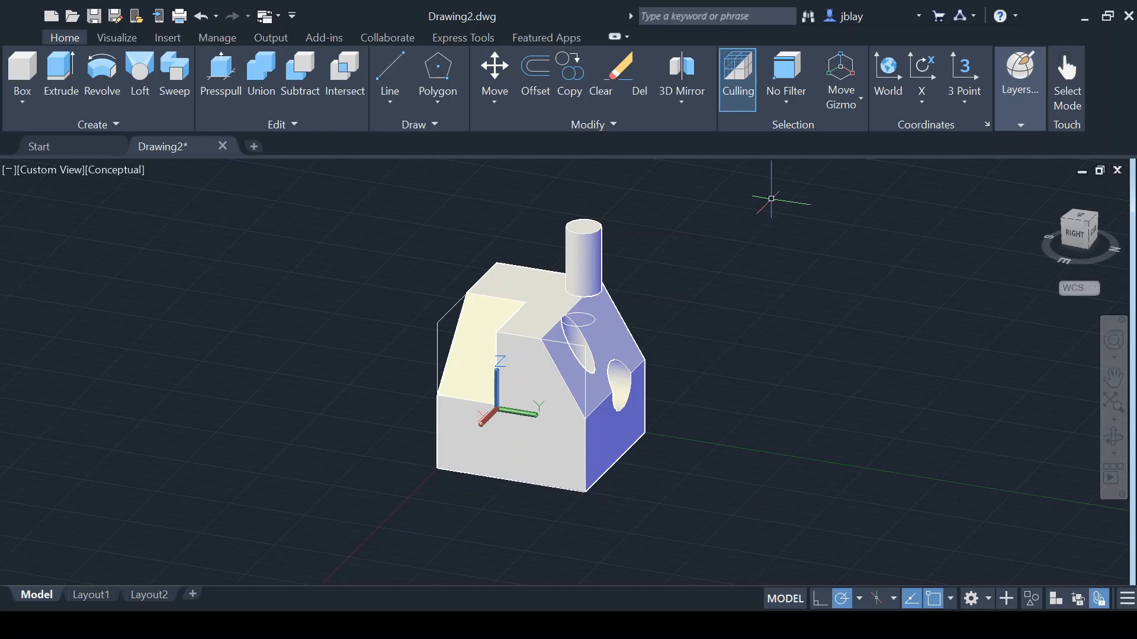
Step: Move the solid away from its leftover sketch outlines, using the center of the cylinder's base as the base point
click(557, 295)
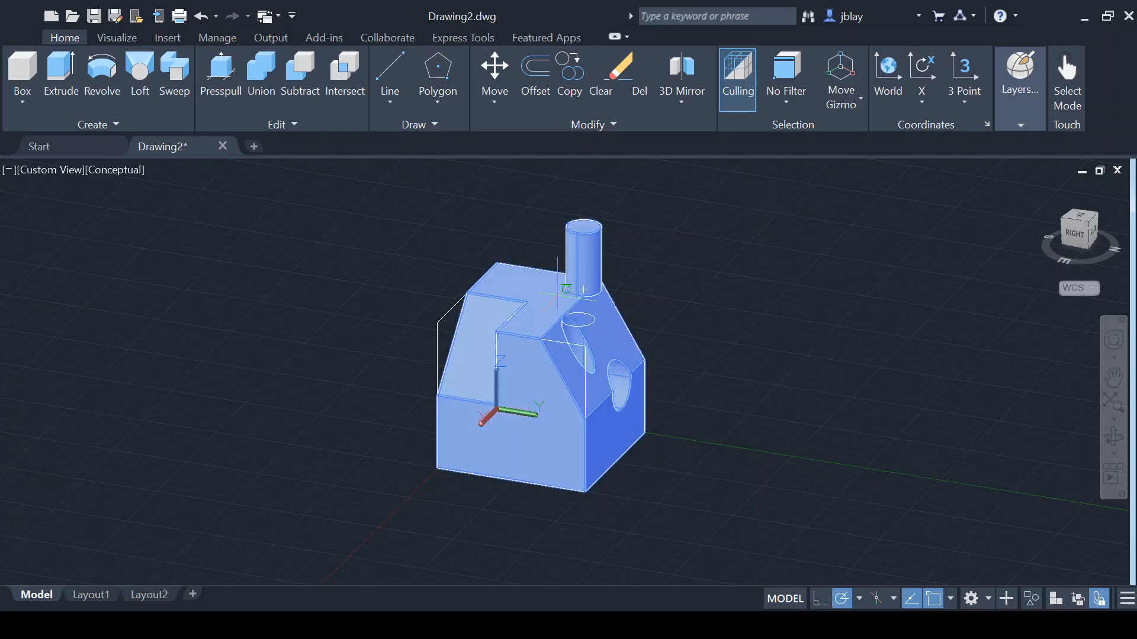
click(565, 289)
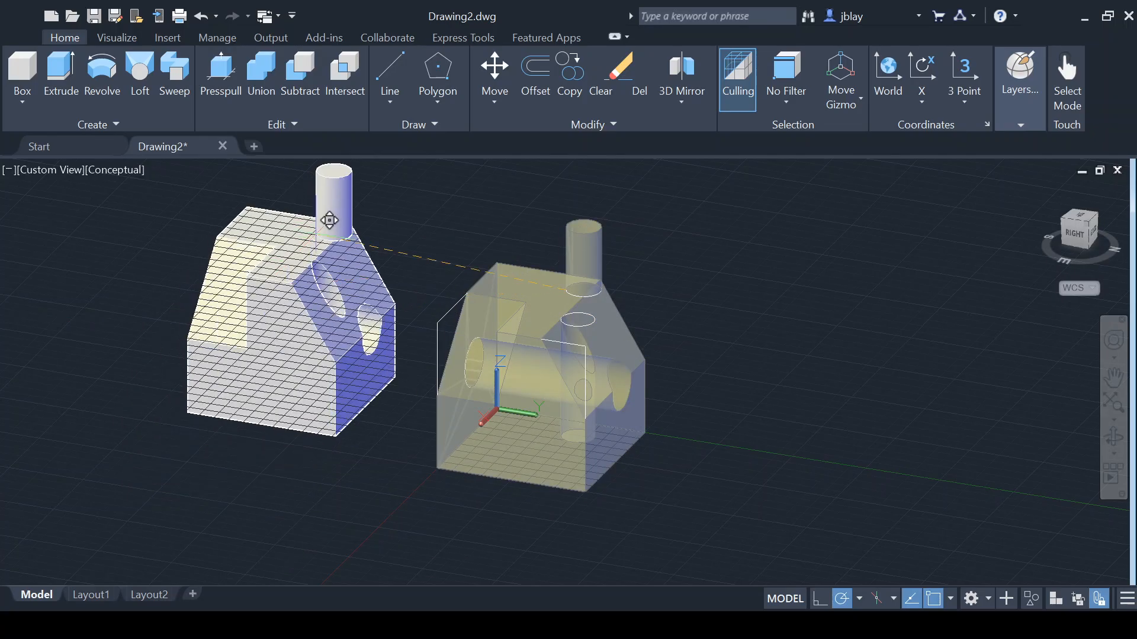
click(328, 222)
Step: Delete the leftover circles and triangle outlines at the solid's original location
click(653, 212)
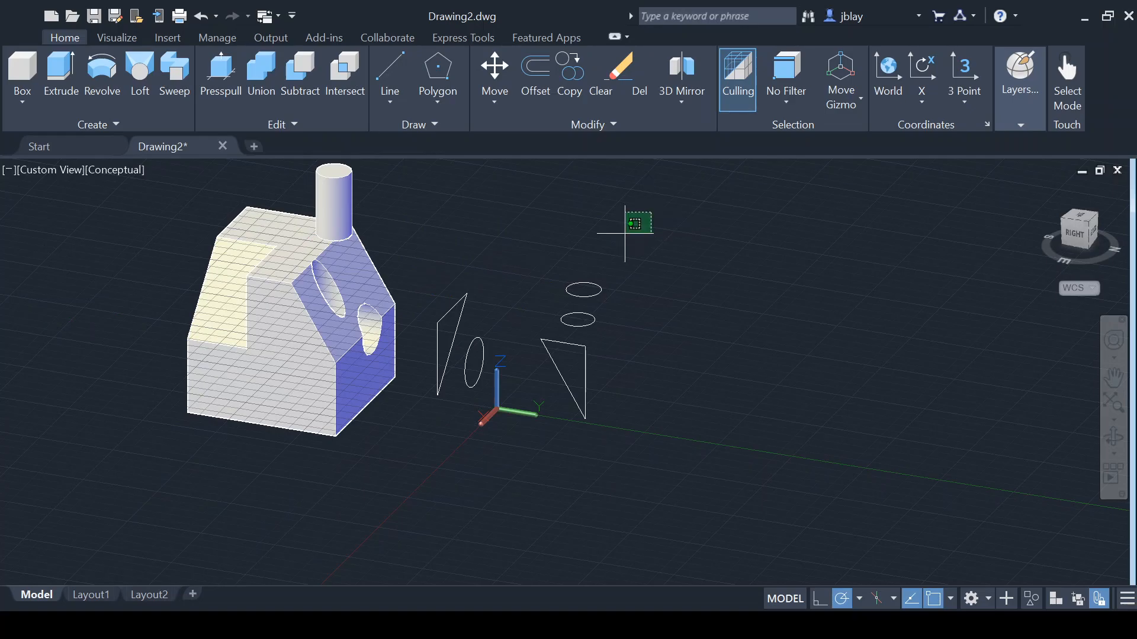
click(430, 483)
key(Delete)
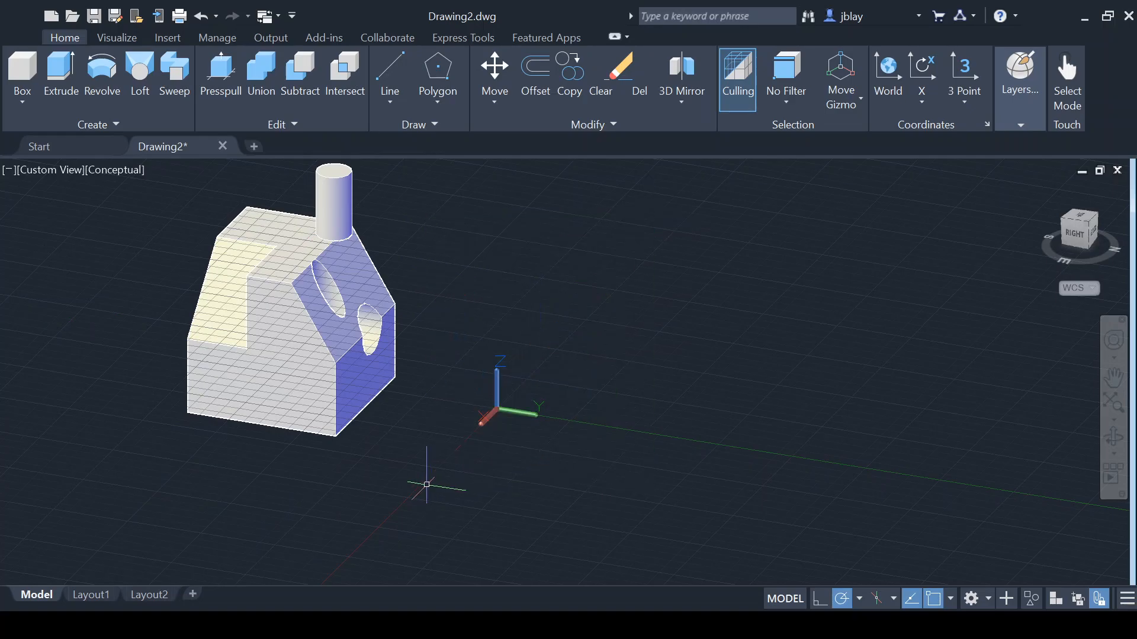
text(p)
key(Return)
drag(431, 488, 578, 497)
key(Escape)
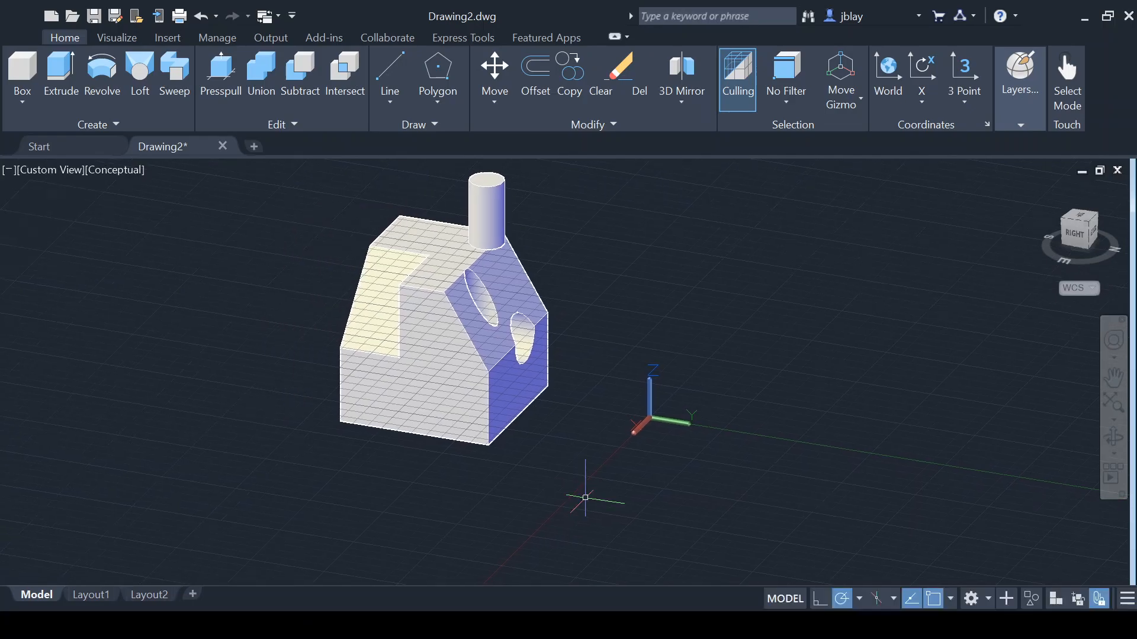